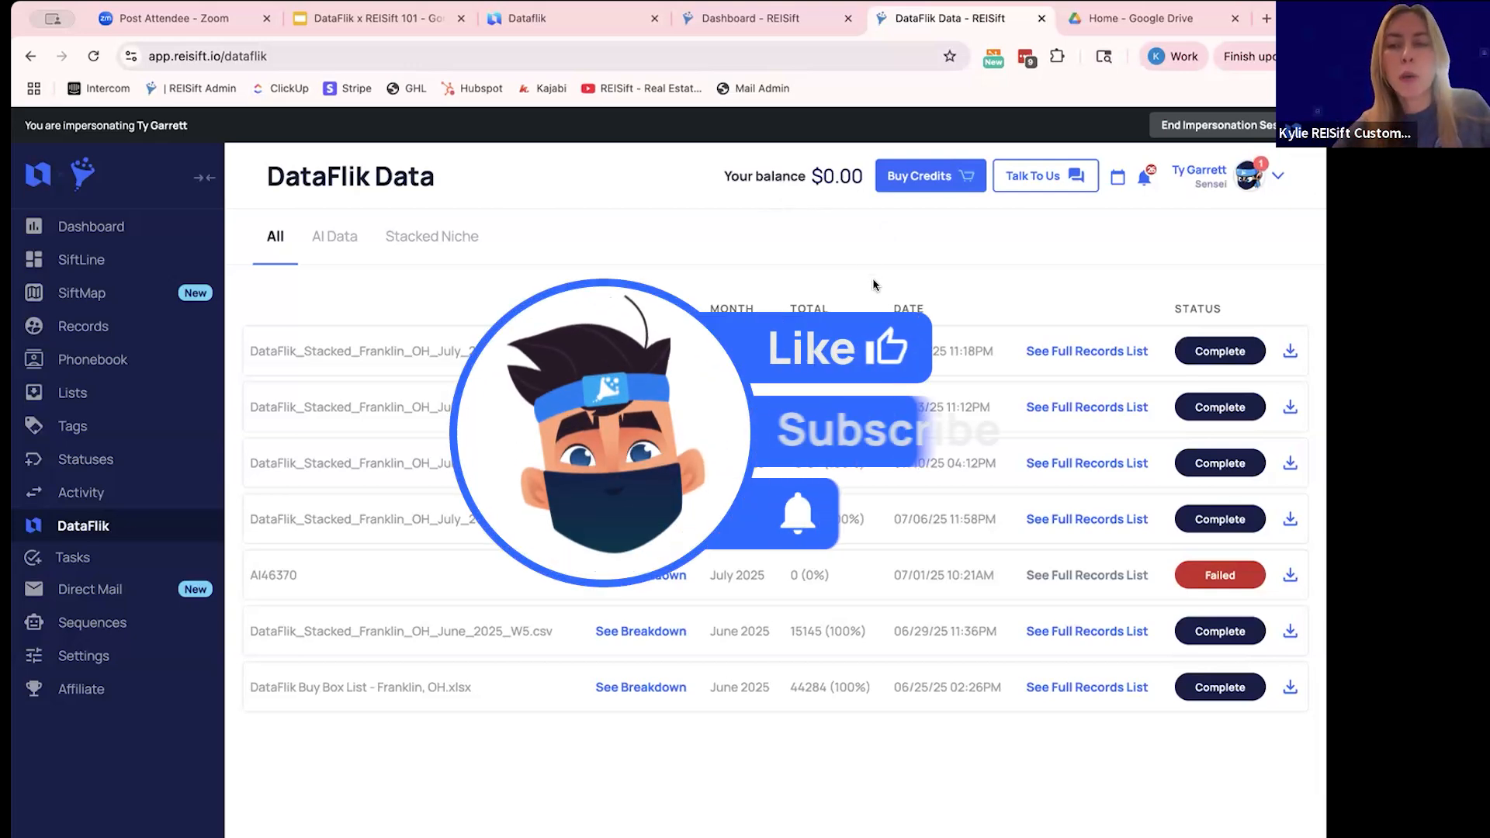
# - Open the property records and add an Investor AI Score filter block
pyautogui.click(156, 324)
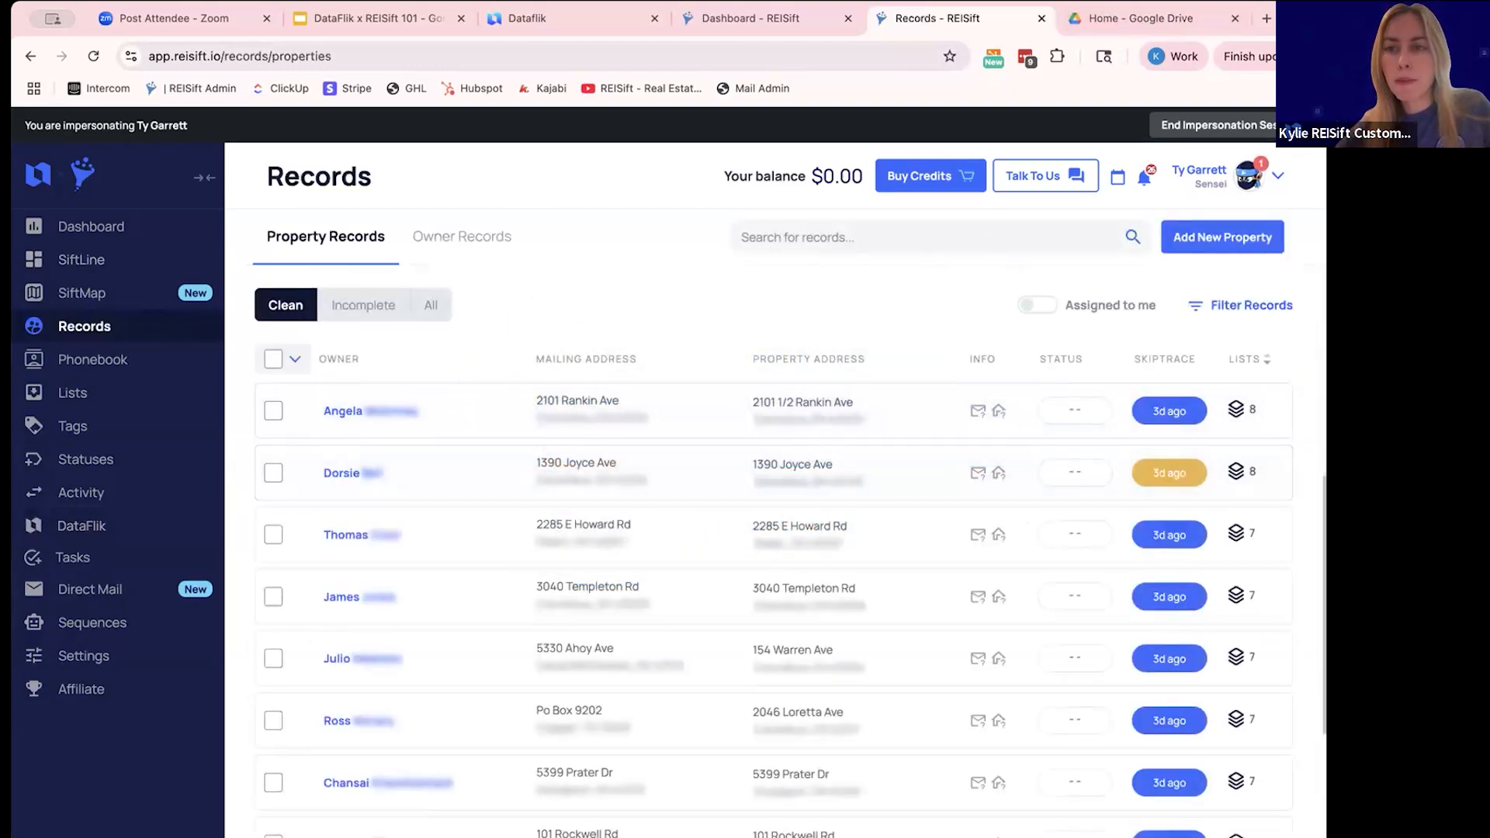
pyautogui.moveTo(1326, 472); pyautogui.dragTo(1342, 473)
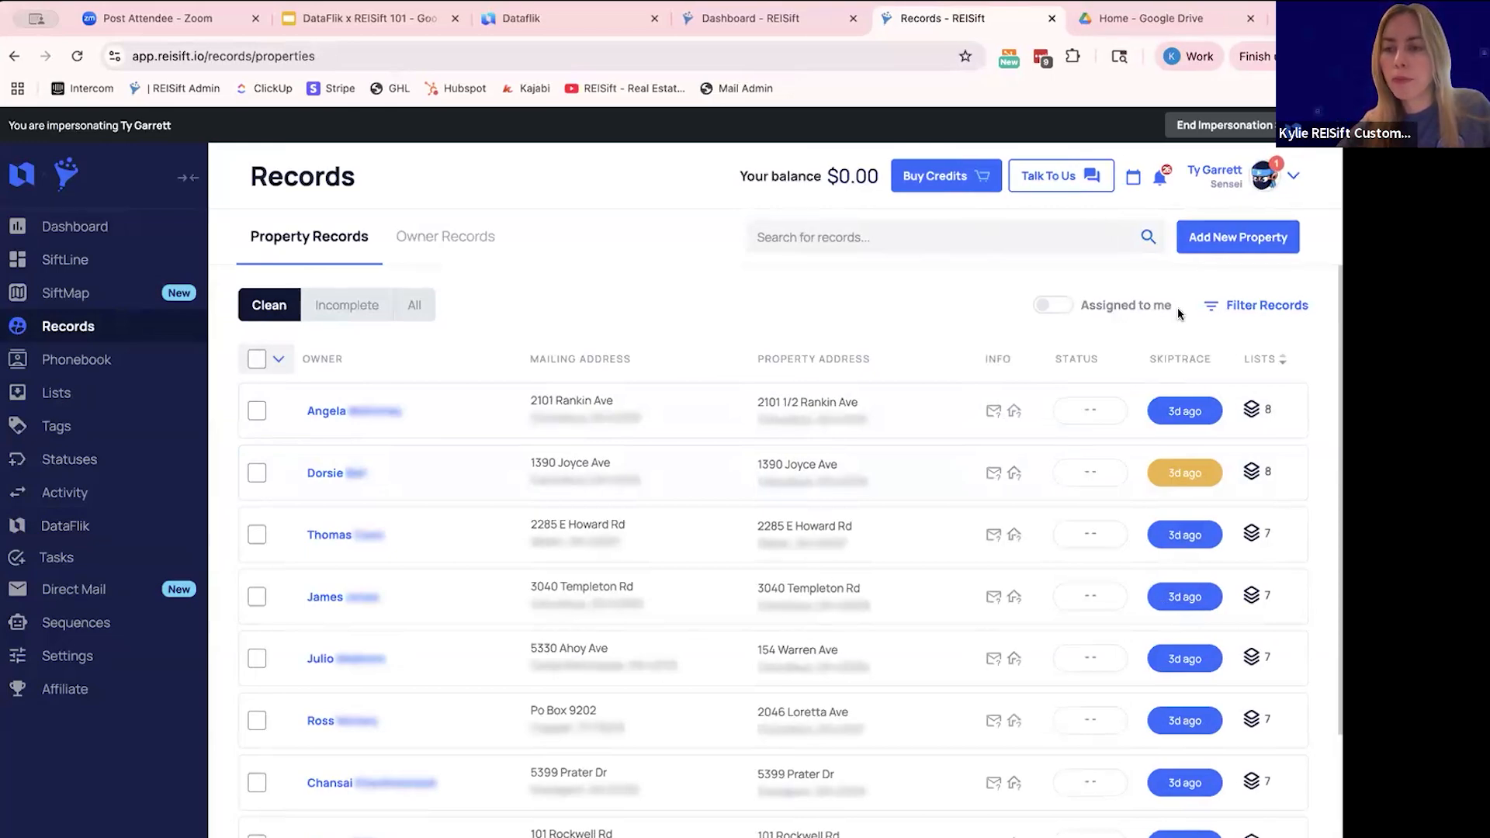
pyautogui.click(1229, 306)
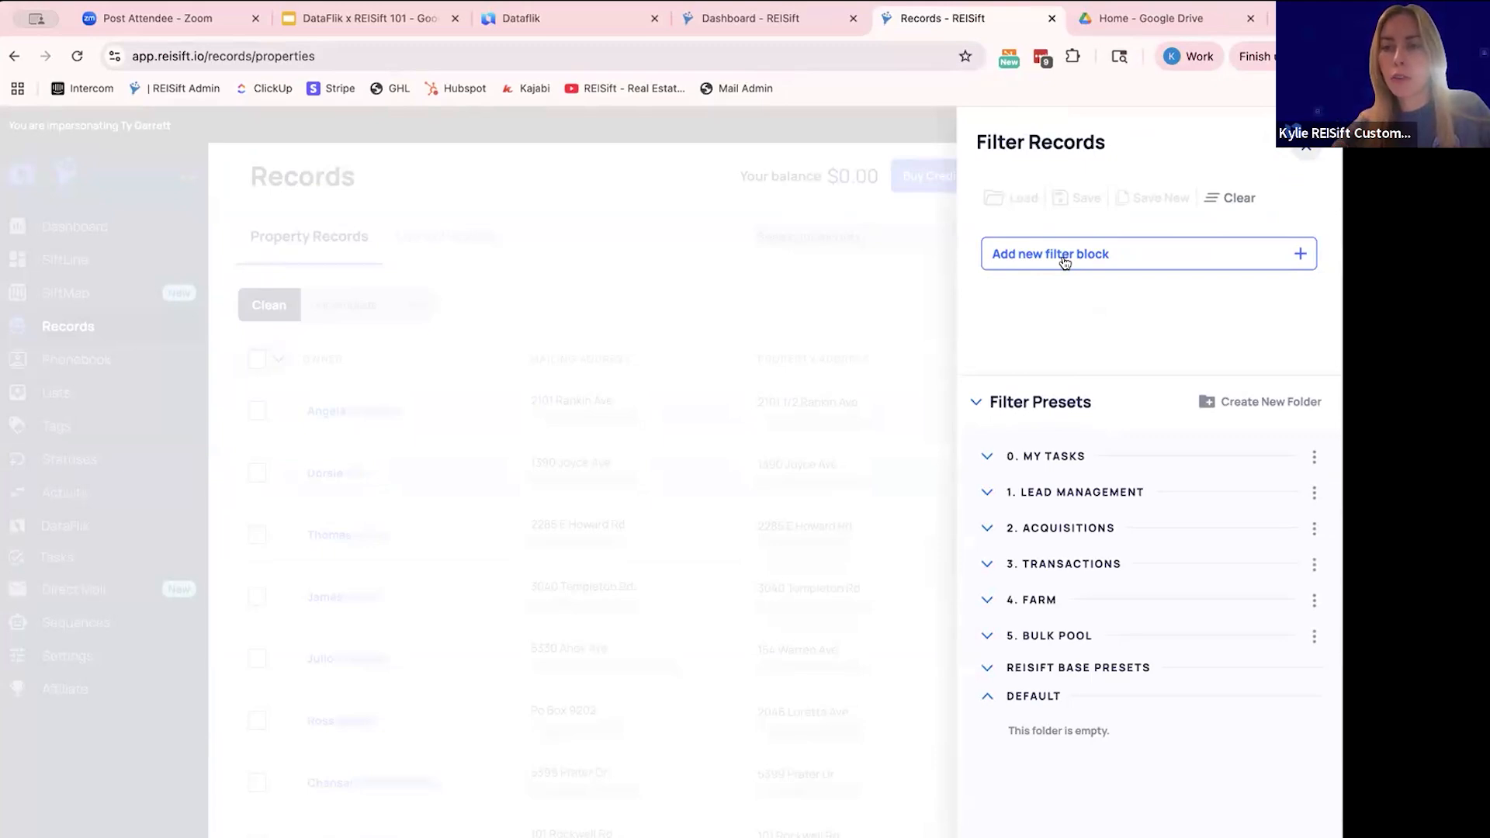
pyautogui.click(1065, 256)
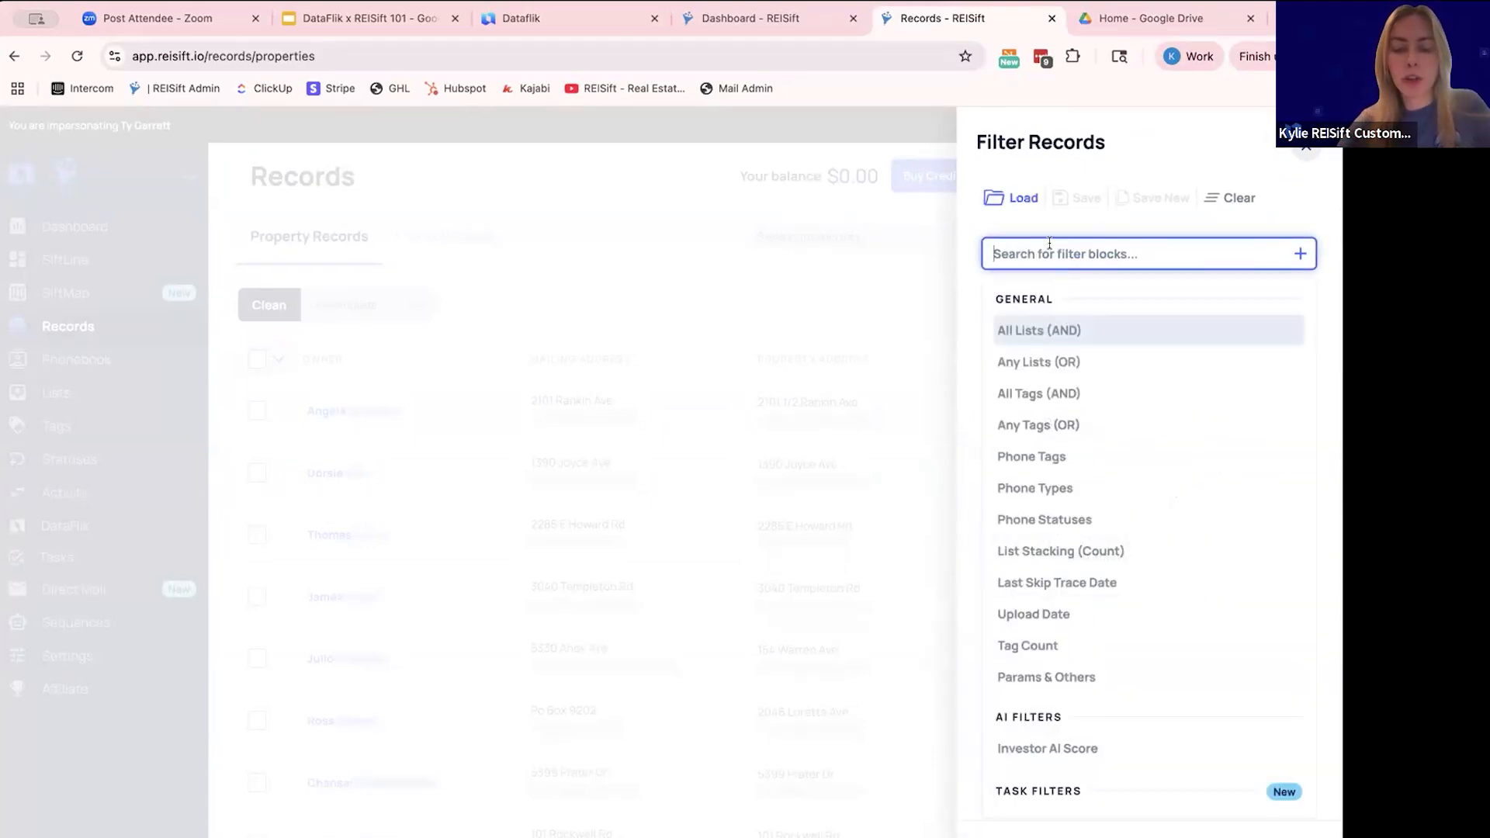
pyautogui.write('ai')
pyautogui.click(1074, 330)
pyautogui.click(1078, 288)
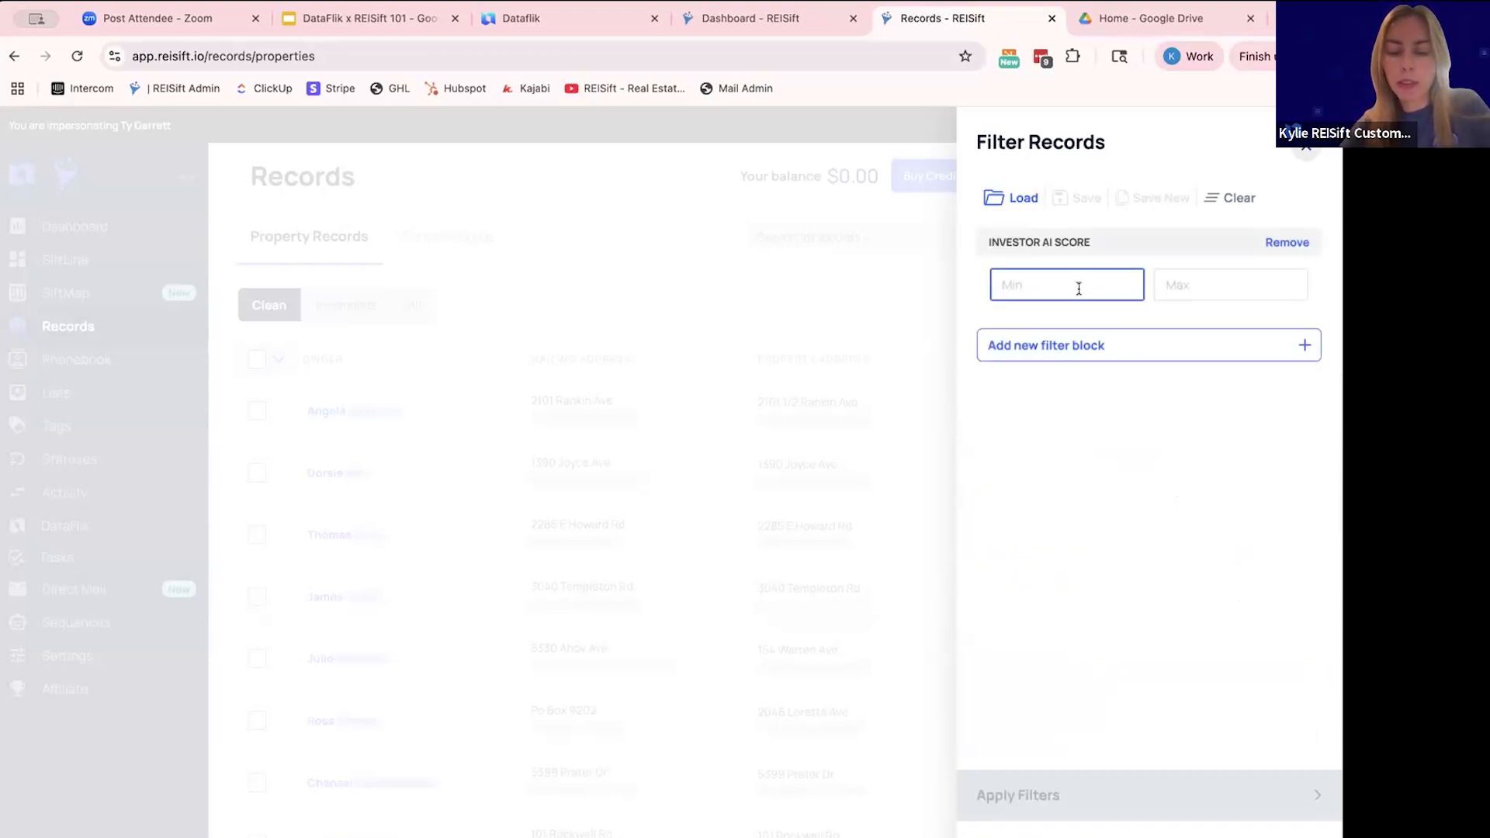
# - Set the Investor AI Score range to 70–100 and apply the filter to the property records
pyautogui.write('70')
pyautogui.click(1239, 284)
pyautogui.write('100')
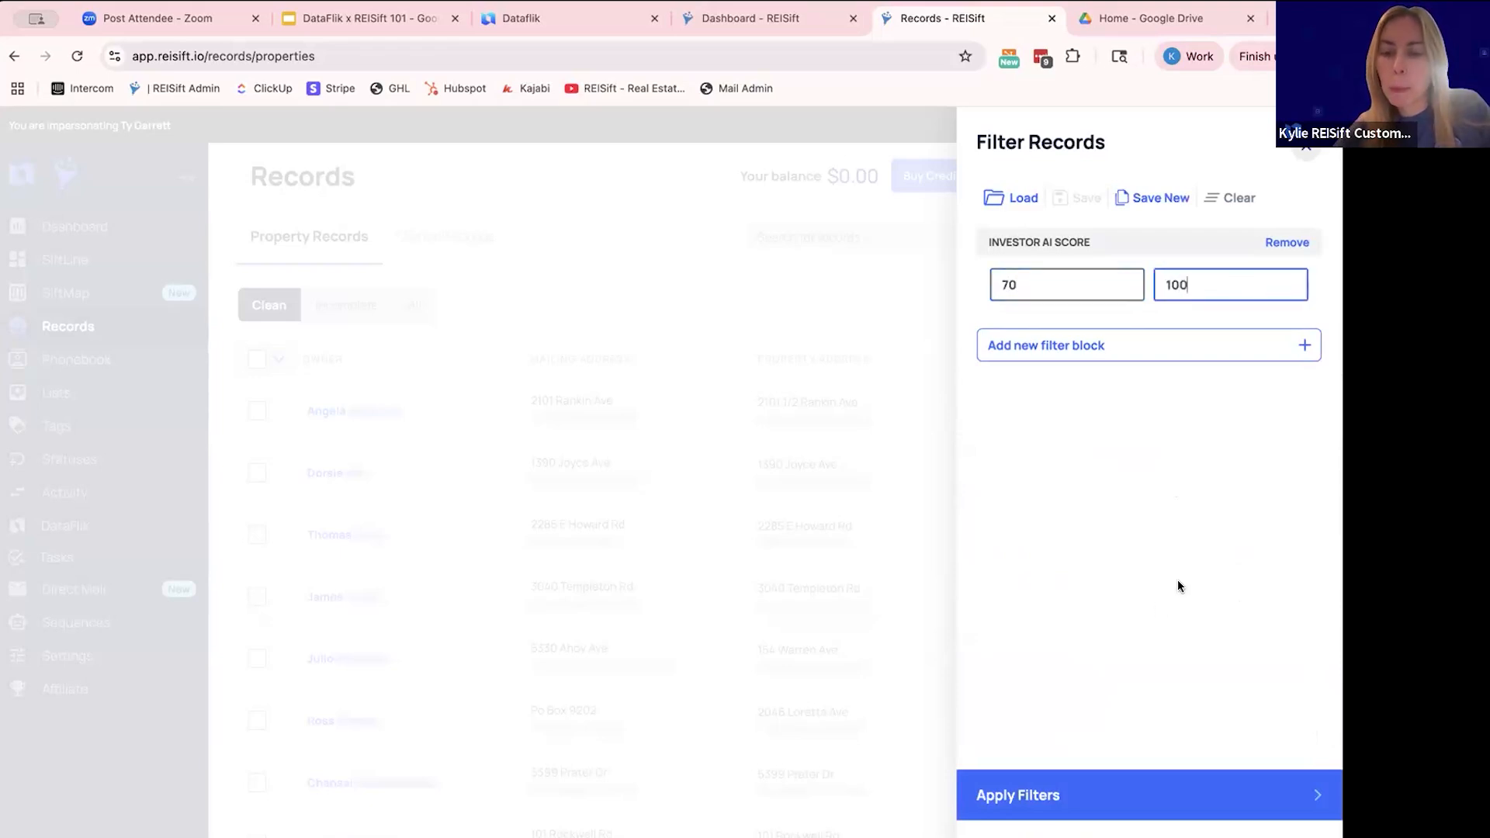
pyautogui.click(1014, 768)
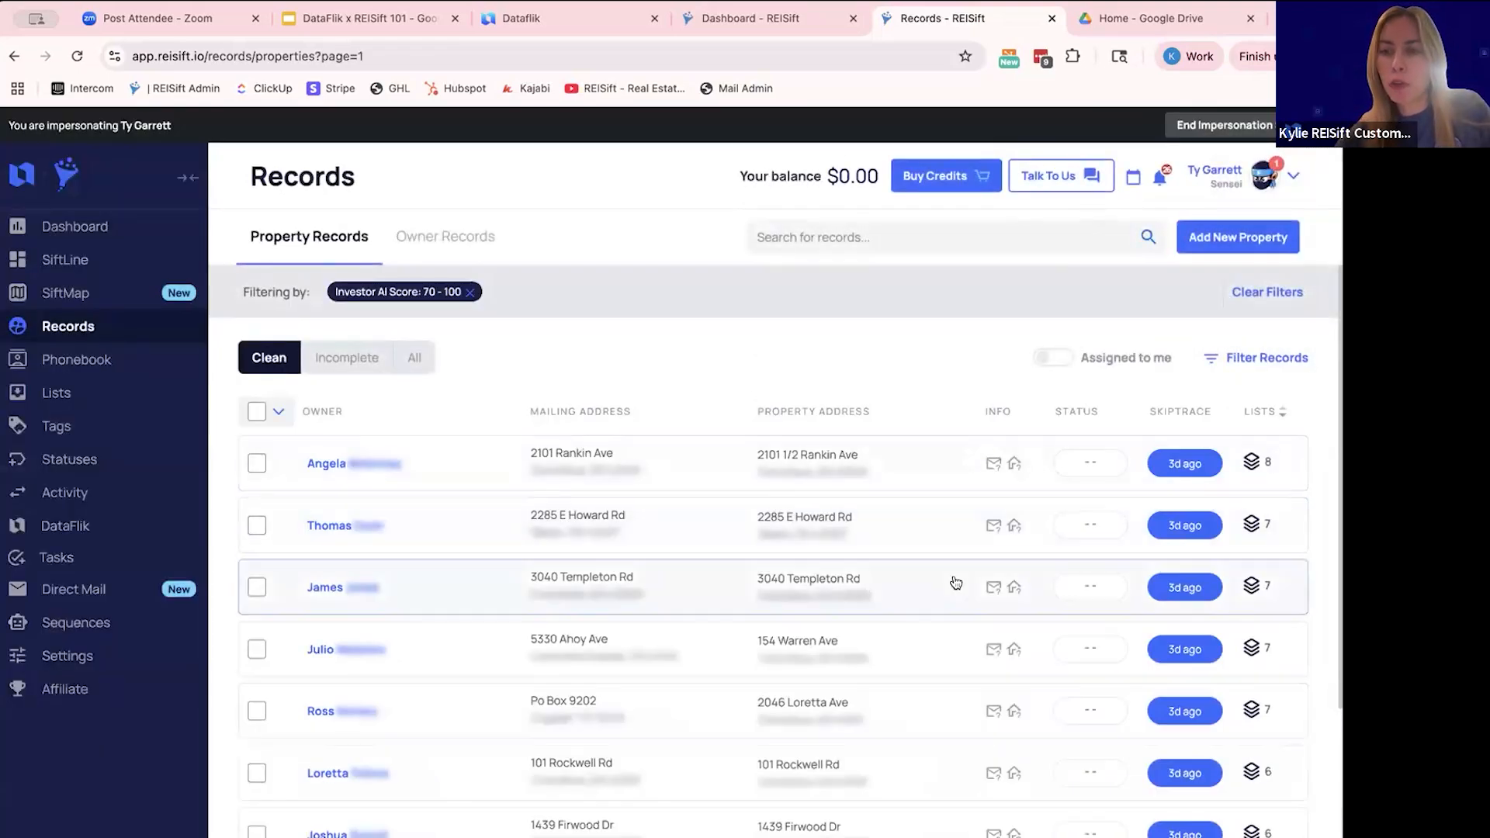
pyautogui.scroll(-3, 898, 558)
pyautogui.scroll(3, 814, 662)
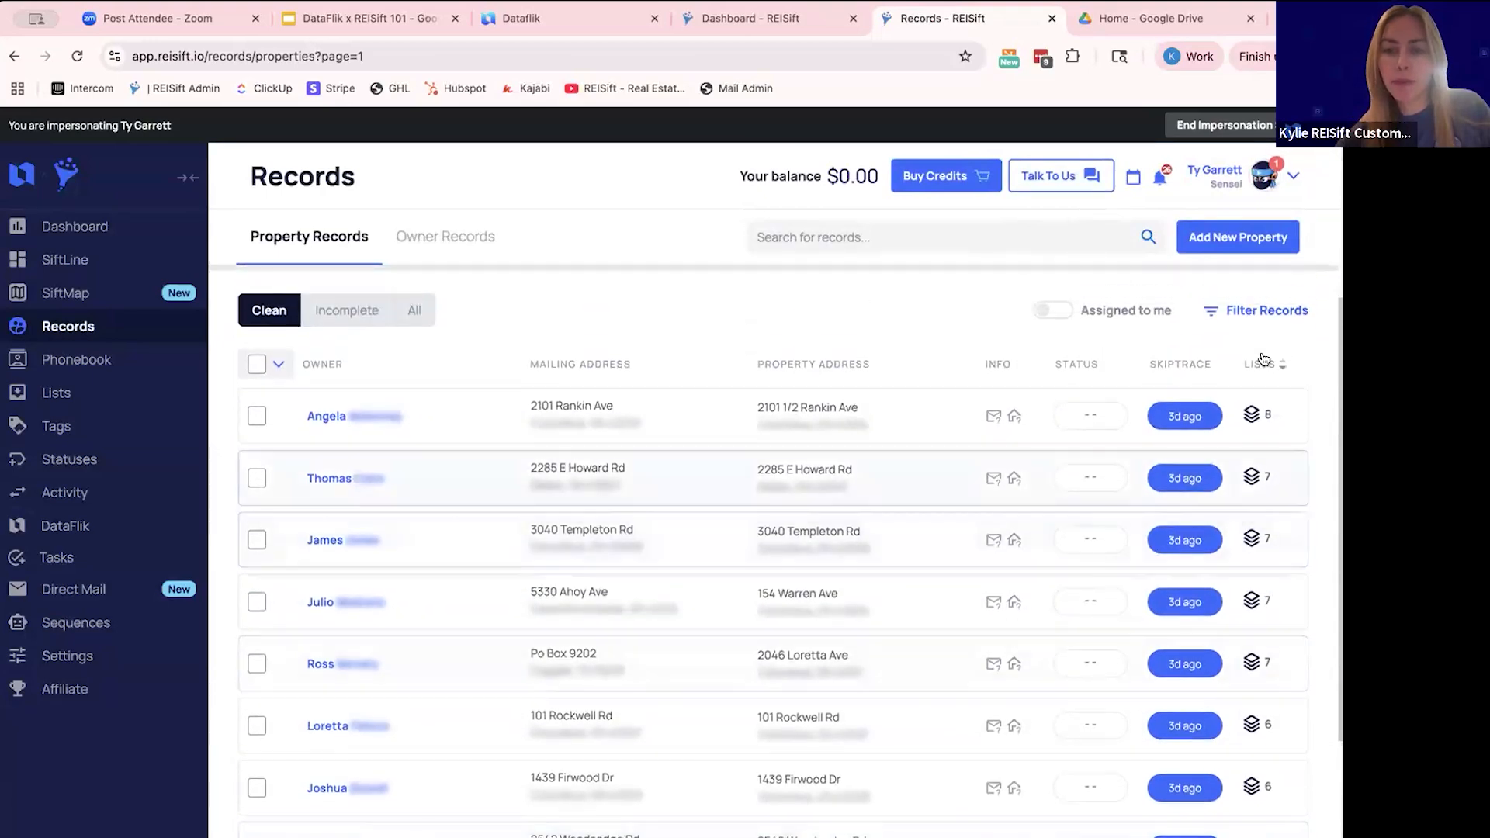
# - Add an All Lists (AND) filter block to the record filter and view the lists it offers
pyautogui.click(1249, 310)
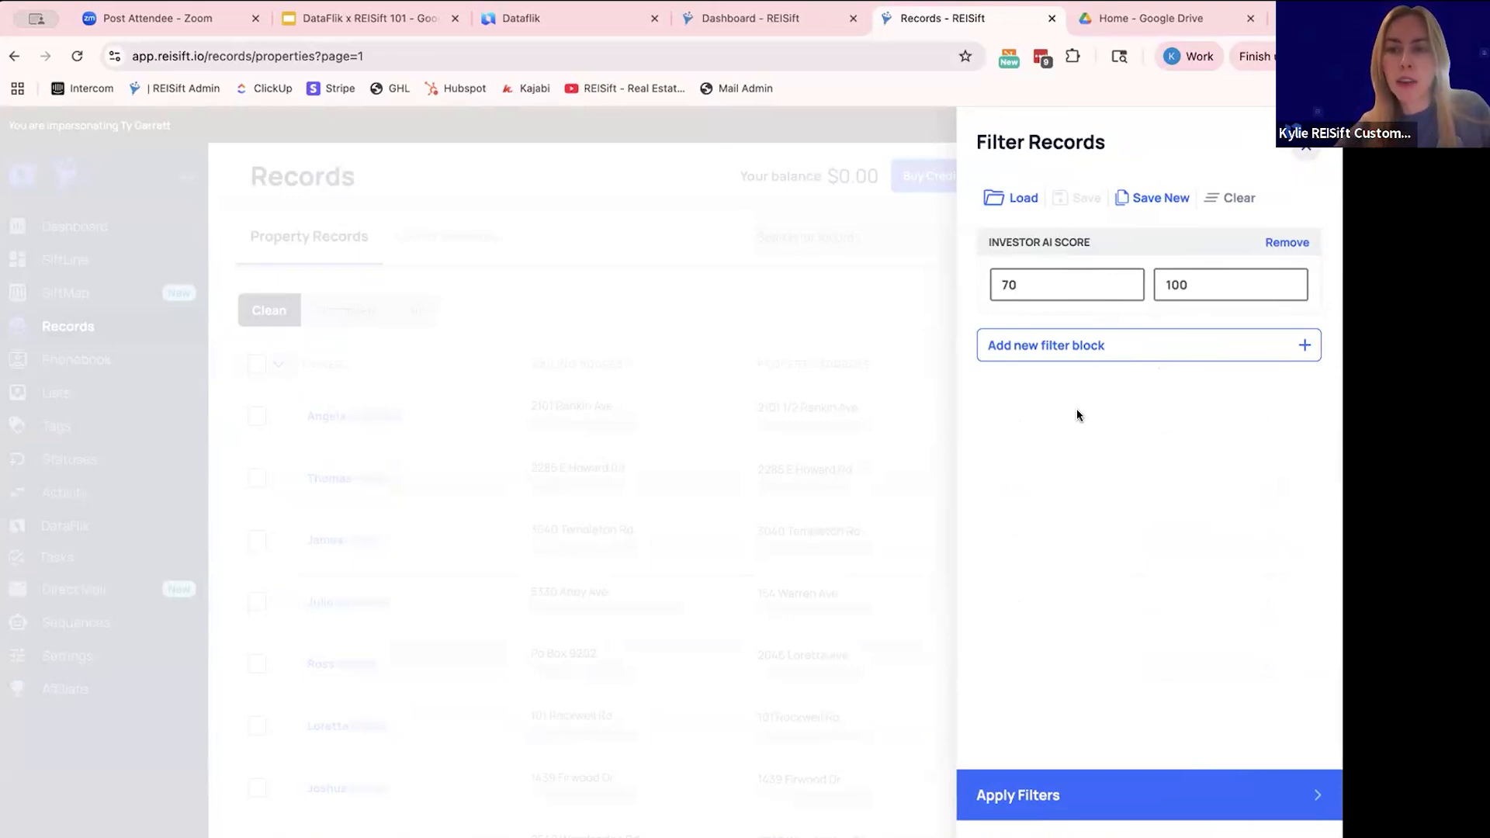
pyautogui.click(1047, 356)
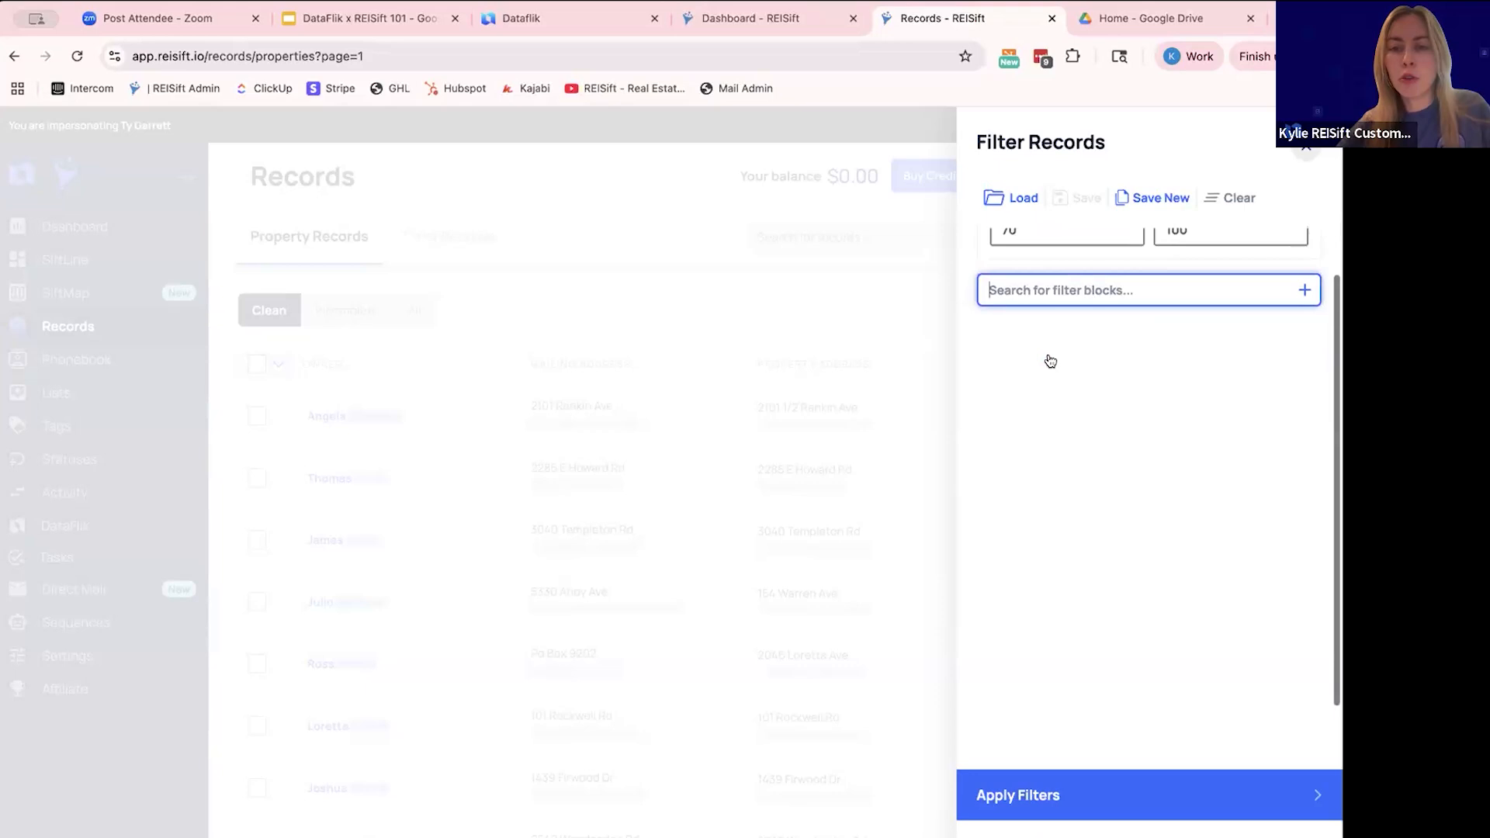
pyautogui.write('list')
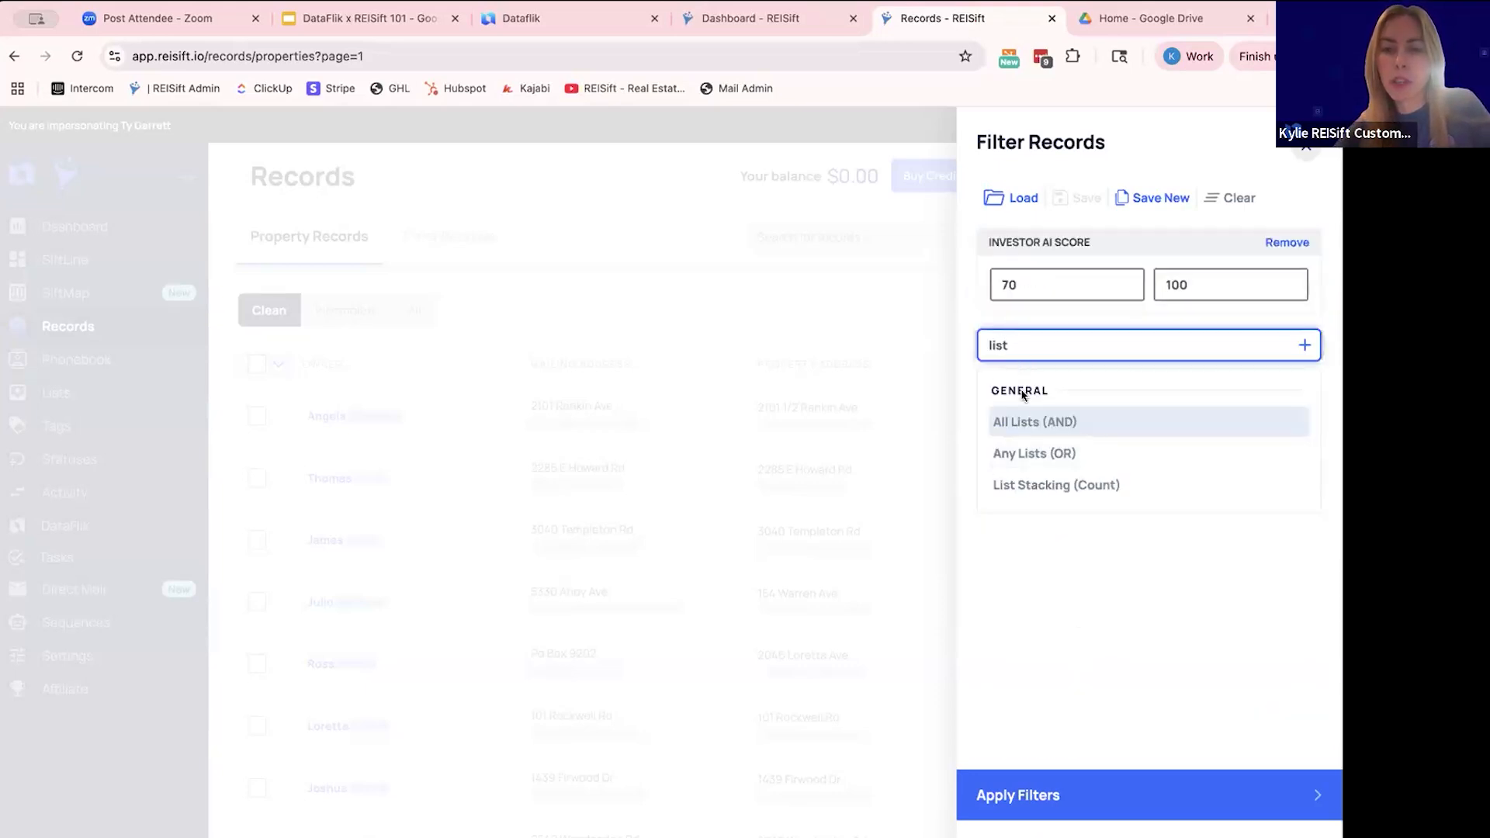
pyautogui.click(1022, 419)
pyautogui.click(1137, 388)
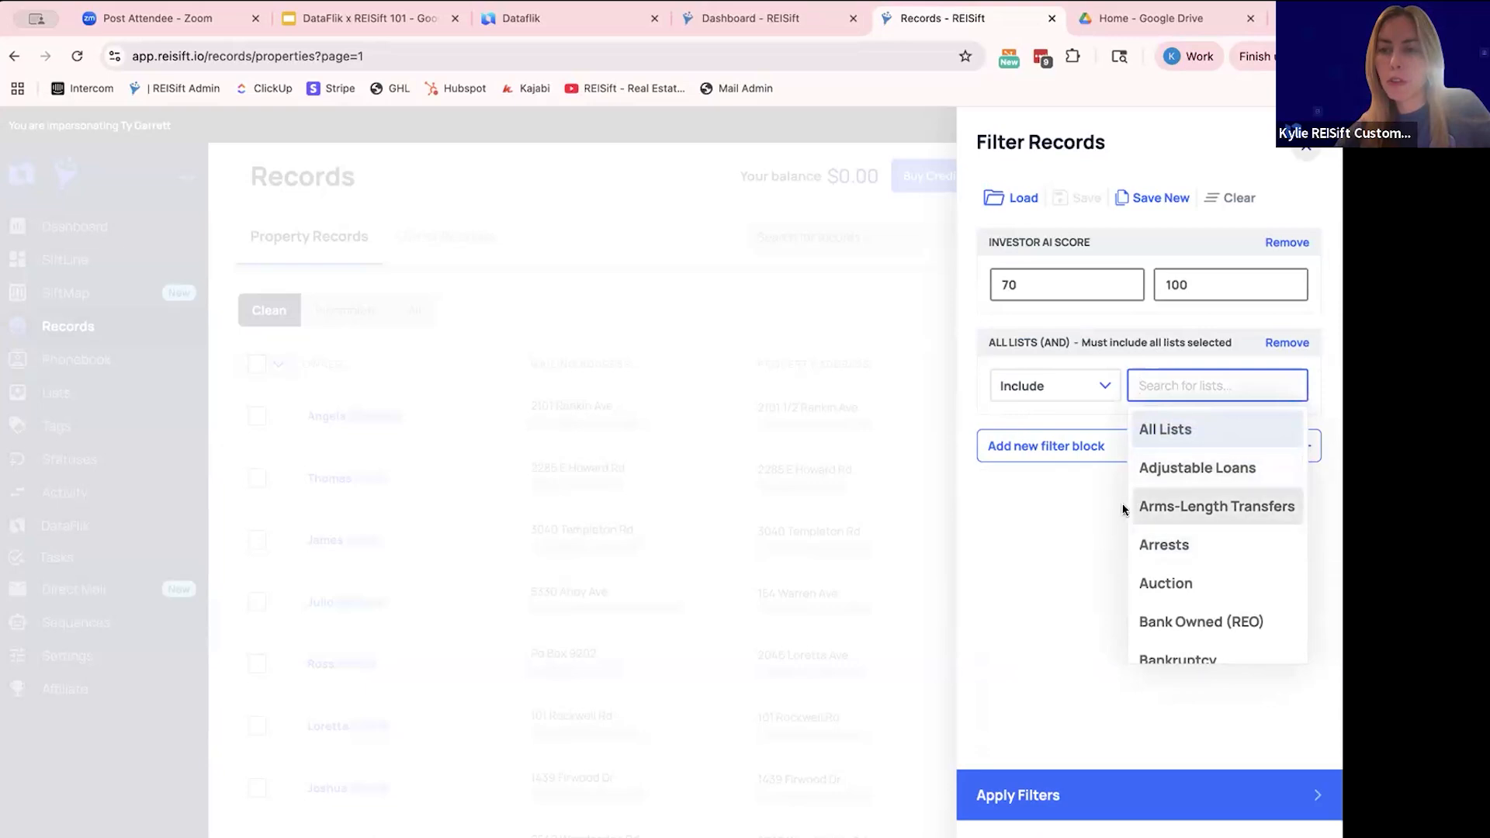
pyautogui.click(1057, 511)
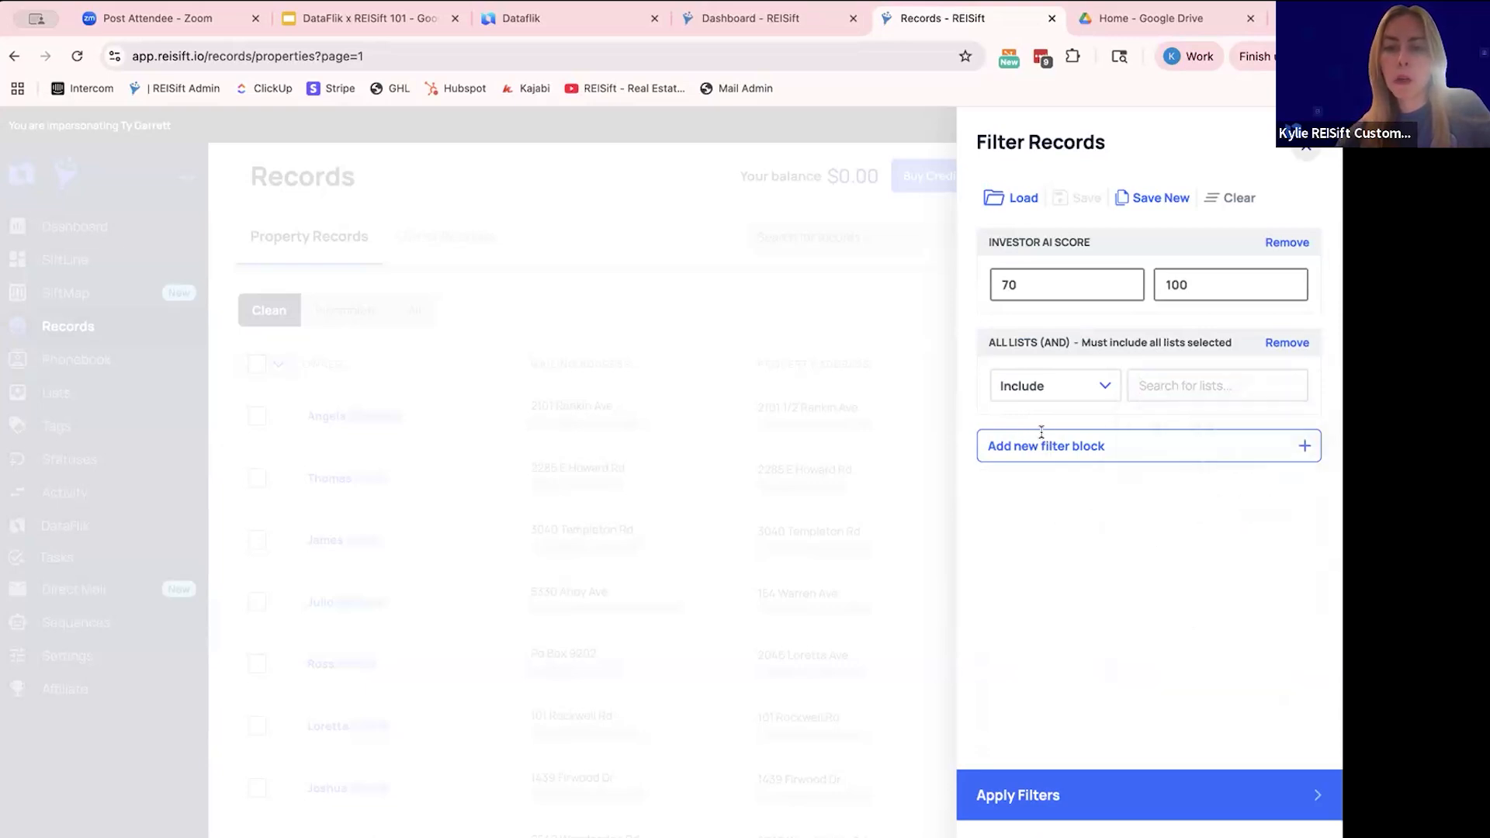
# - Add a List Stacking (Count) filter block with a minimum of 4 lists and apply the filters
pyautogui.click(1042, 434)
pyautogui.write('stacked')
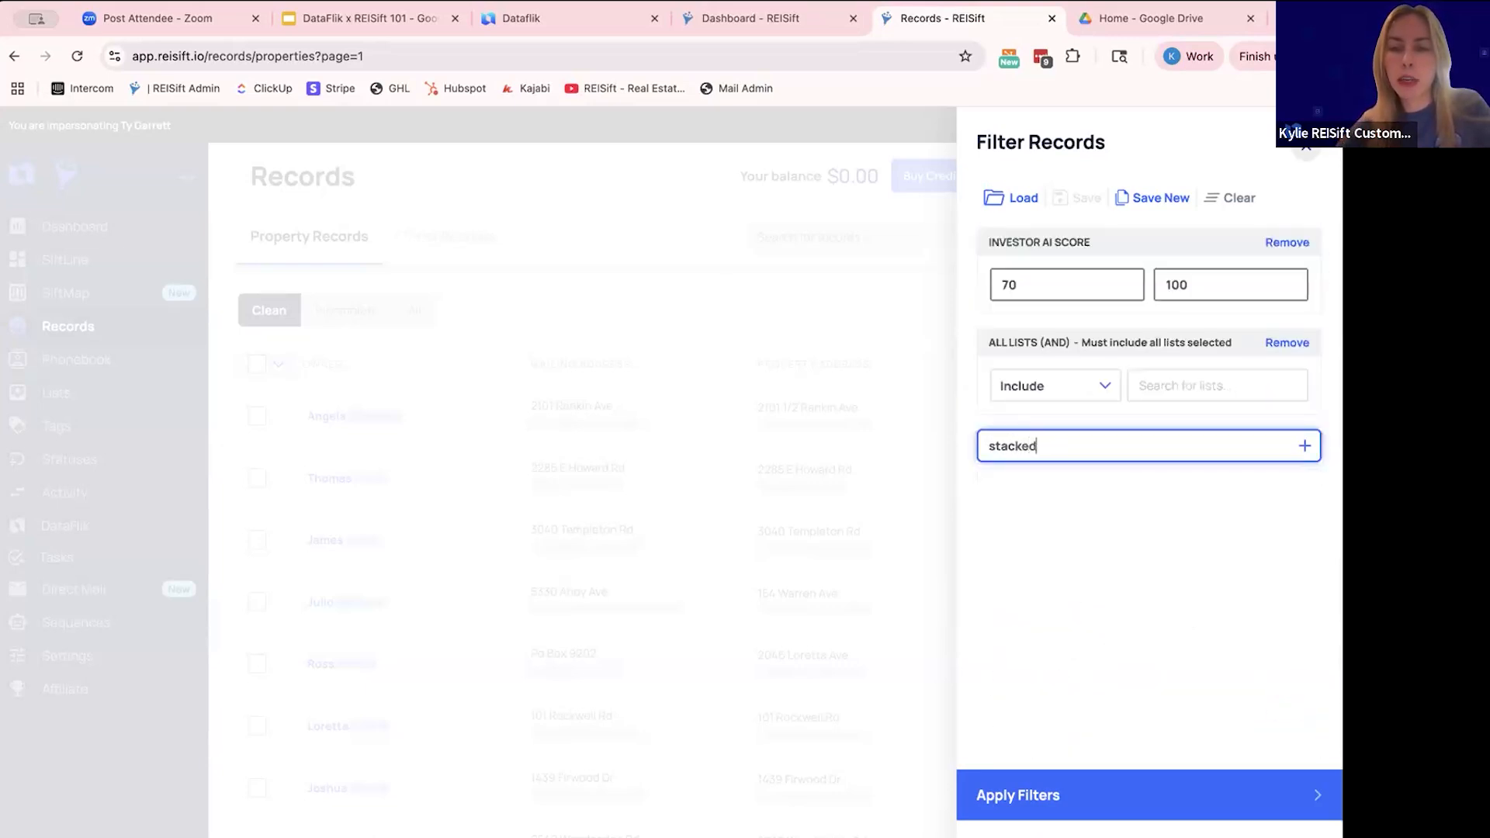
pyautogui.press('BackSpace')
pyautogui.press('BackSpace')
pyautogui.press('BackSpace')
pyautogui.press('BackSpace')
pyautogui.press('BackSpace')
pyautogui.press('BackSpace')
pyautogui.press('BackSpace')
pyautogui.write('list sta')
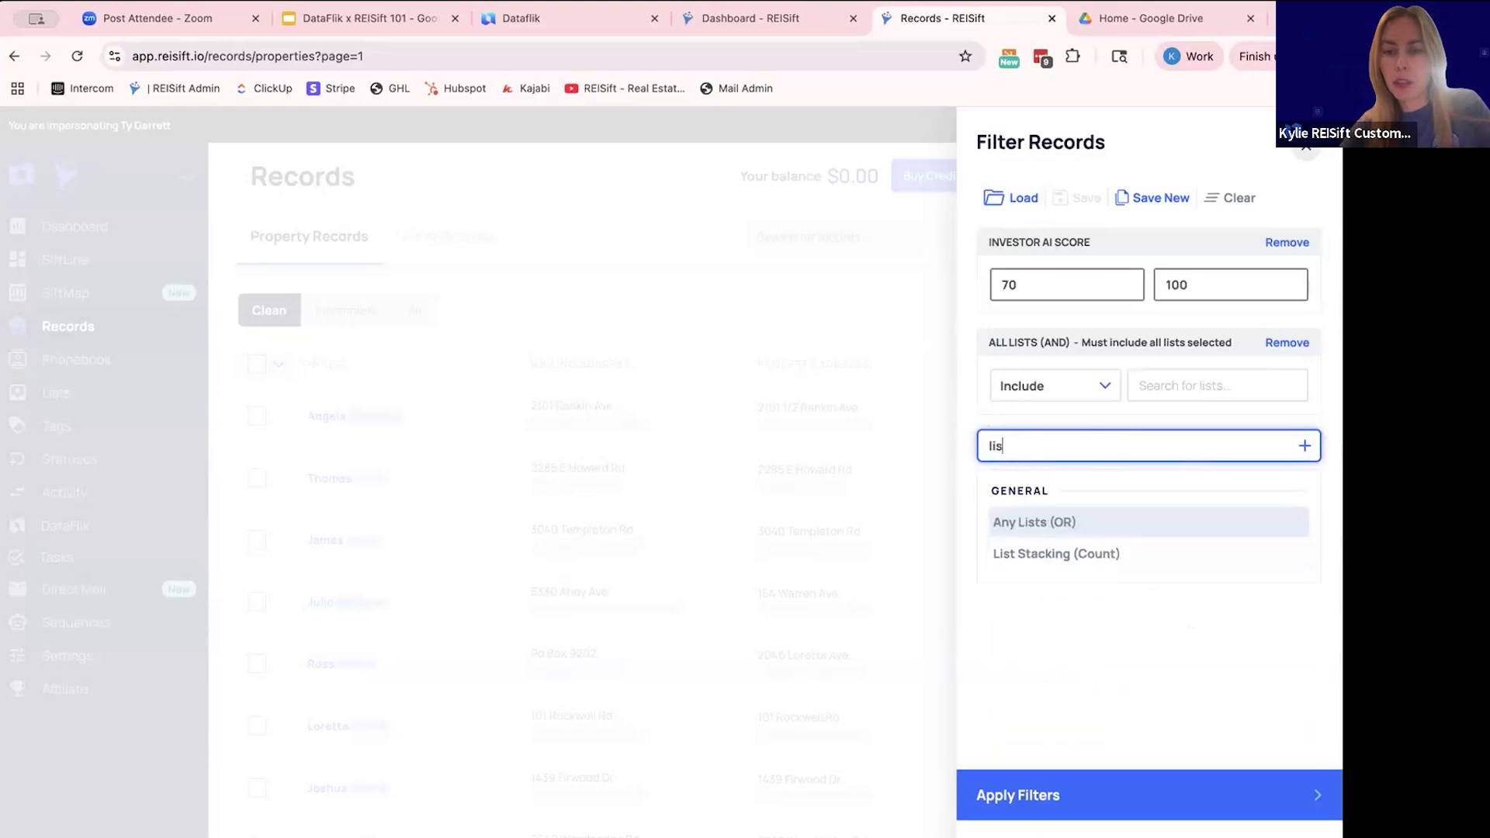
pyautogui.click(1040, 521)
pyautogui.click(1034, 492)
pyautogui.write('4')
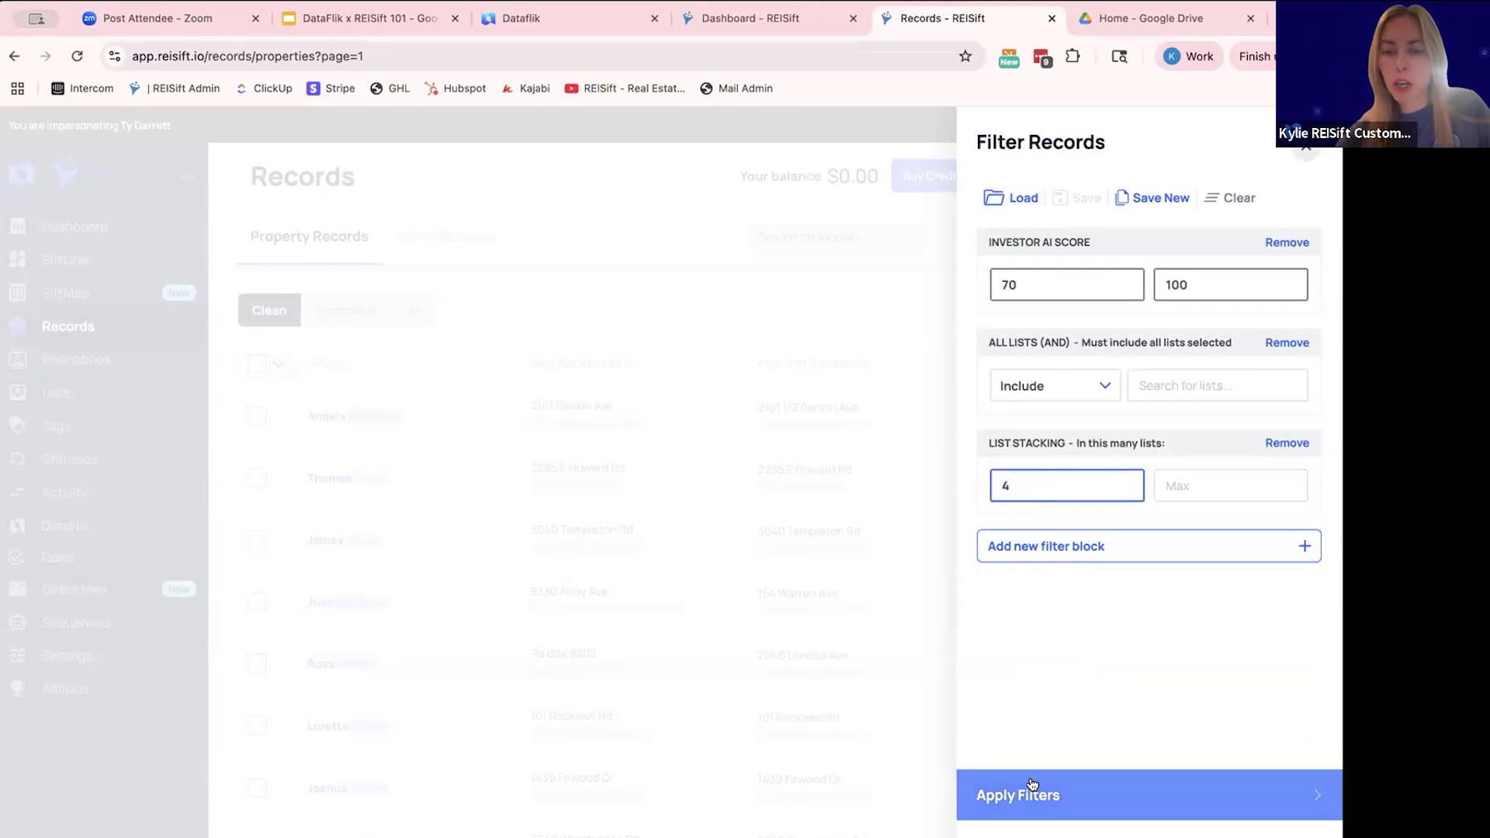
pyautogui.click(1012, 792)
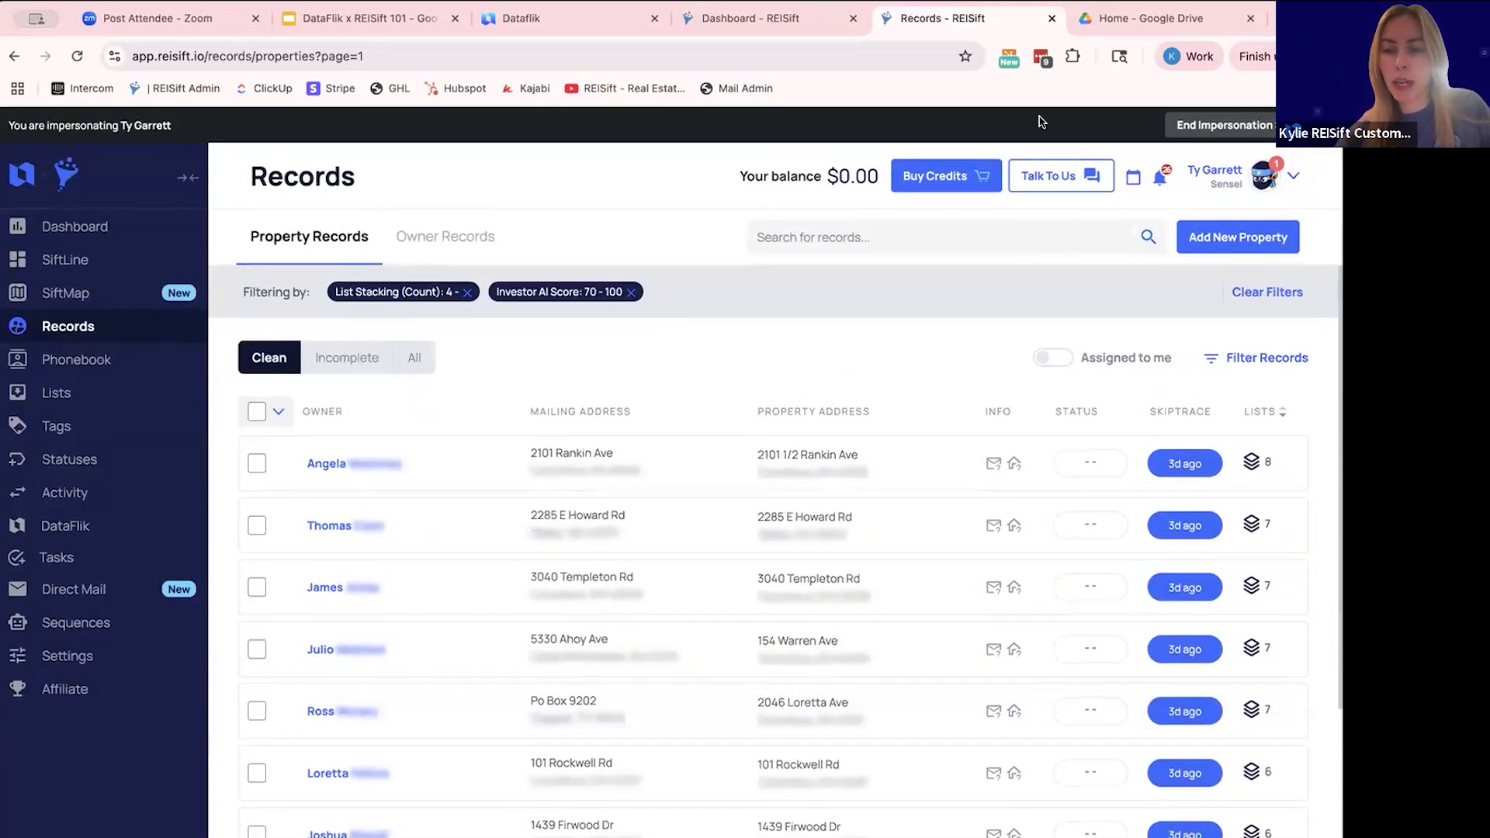
# - Load the "1. Tasks Due Today" filter preset from the 0. My Tasks folder
pyautogui.click(1222, 363)
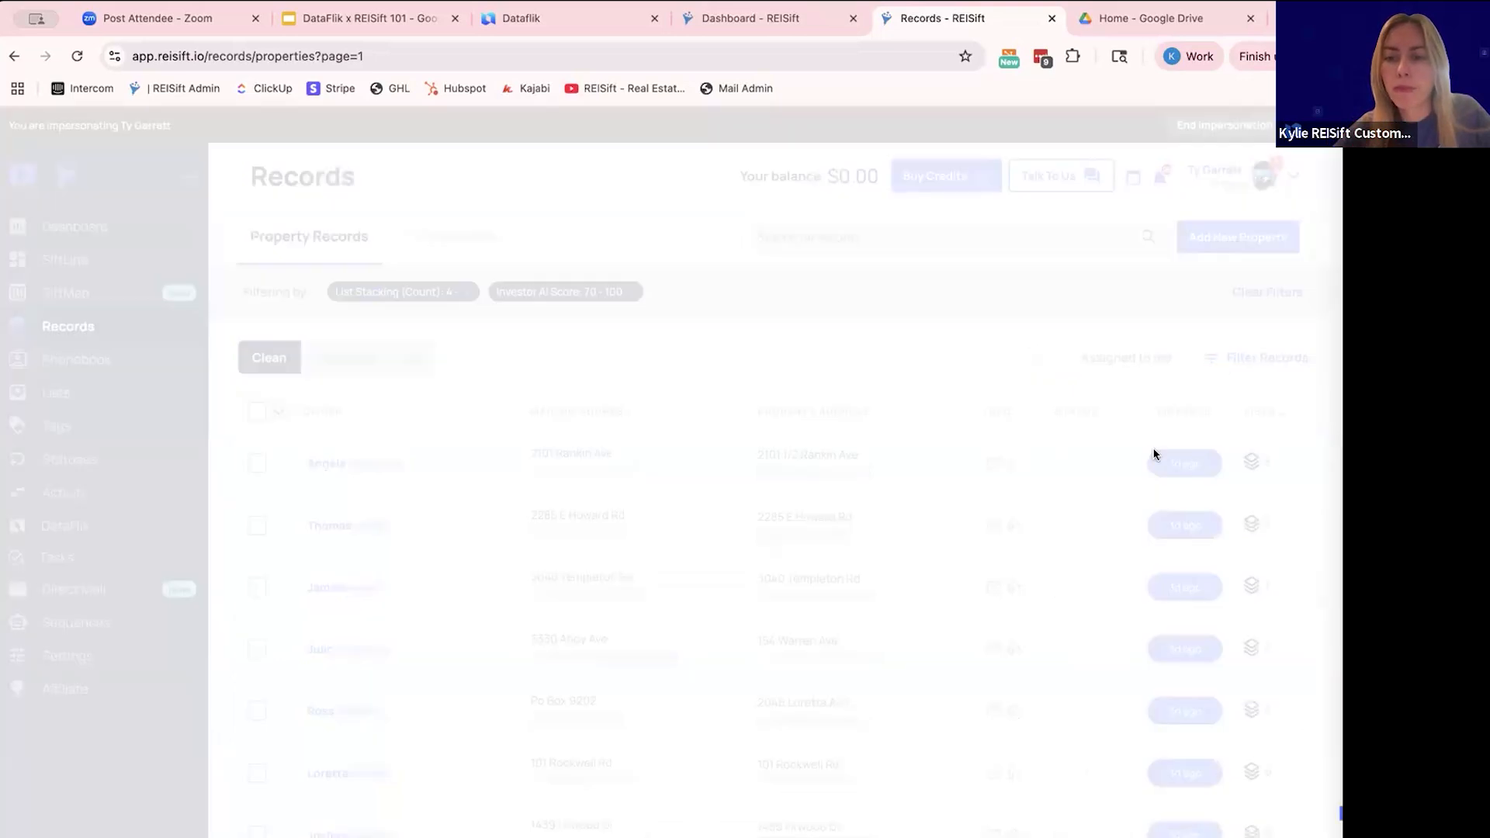
pyautogui.click(1021, 834)
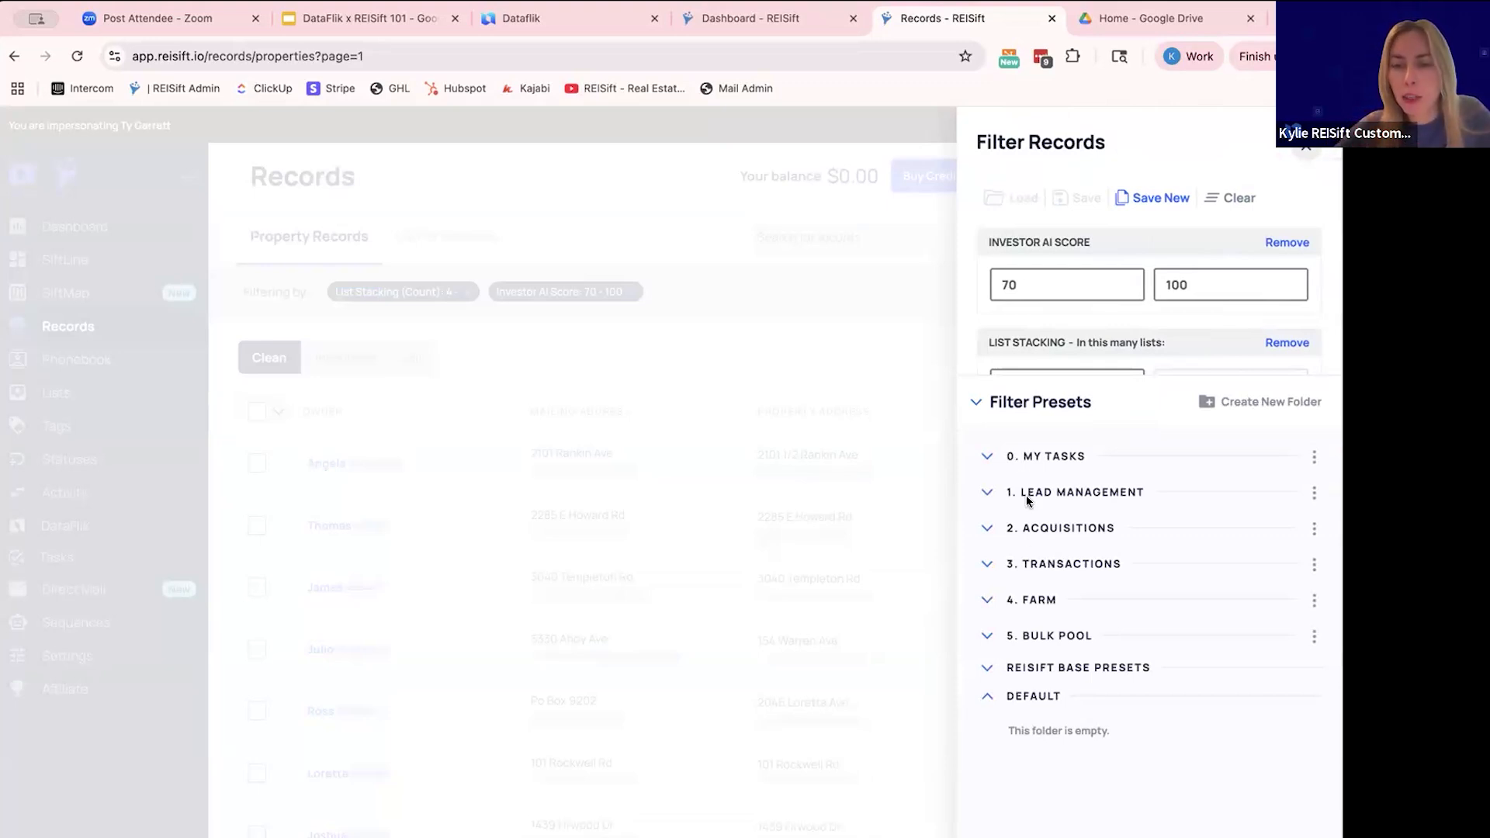
pyautogui.click(1045, 456)
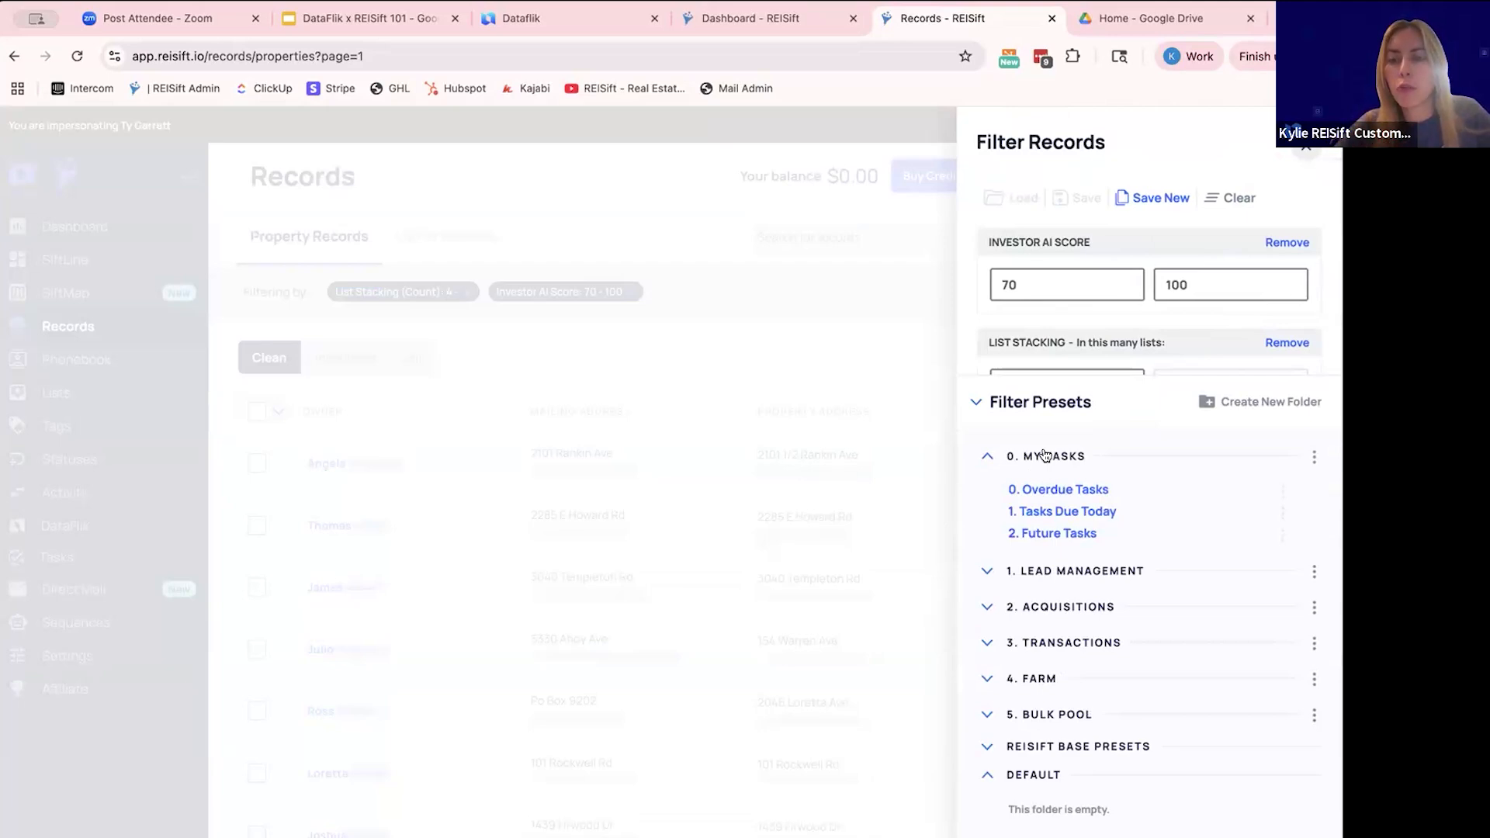
pyautogui.click(1041, 511)
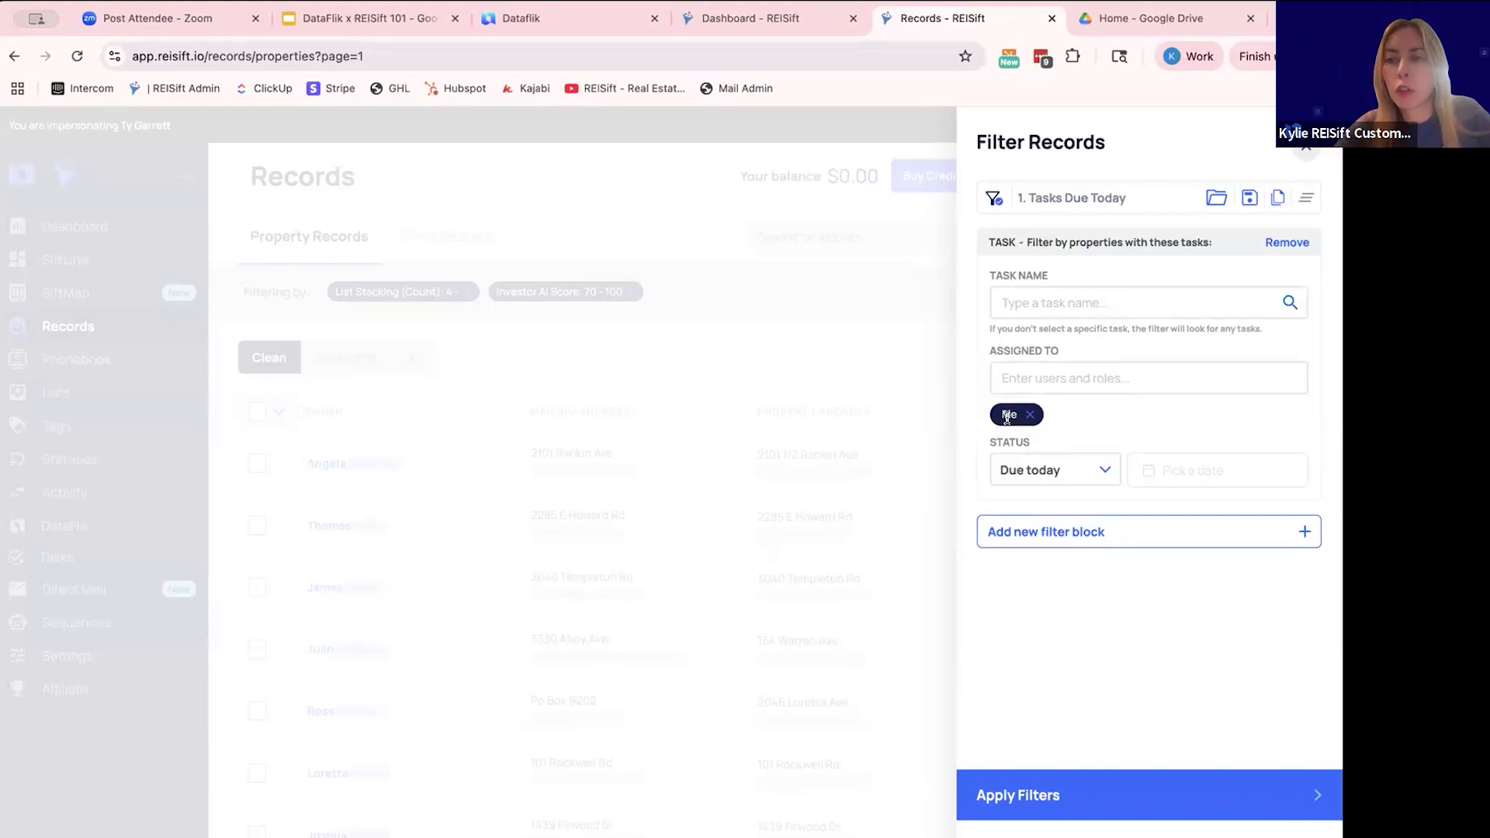
# - Examine the filter presets in the Lead Management, Acquisitions and Transactions folders
pyautogui.click(983, 813)
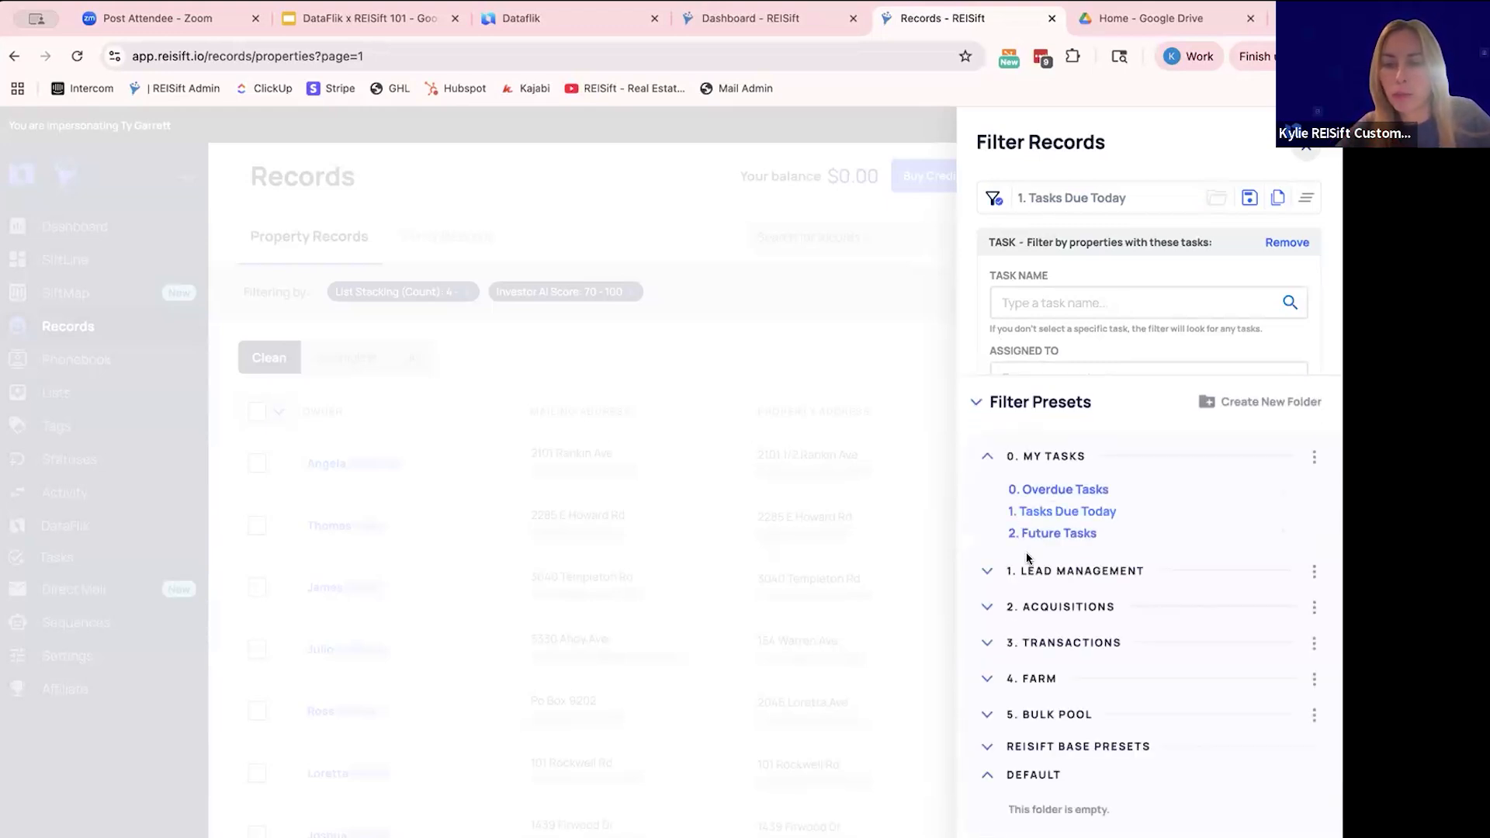
pyautogui.click(1028, 578)
pyautogui.click(1039, 728)
pyautogui.scroll(-1, 1043, 780)
pyautogui.scroll(-1, 1043, 780)
pyautogui.click(1040, 732)
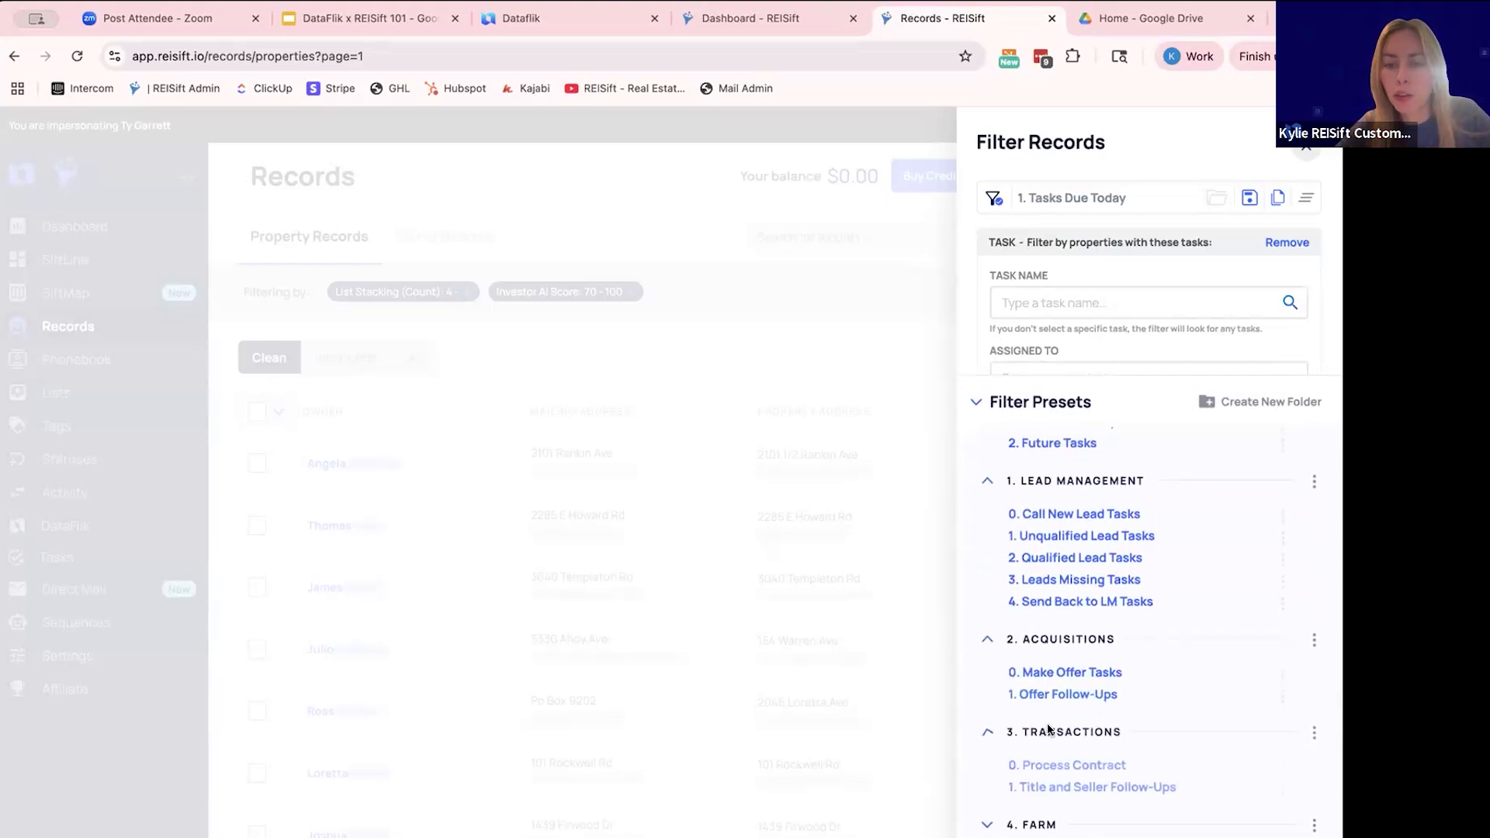
pyautogui.scroll(-1, 1049, 683)
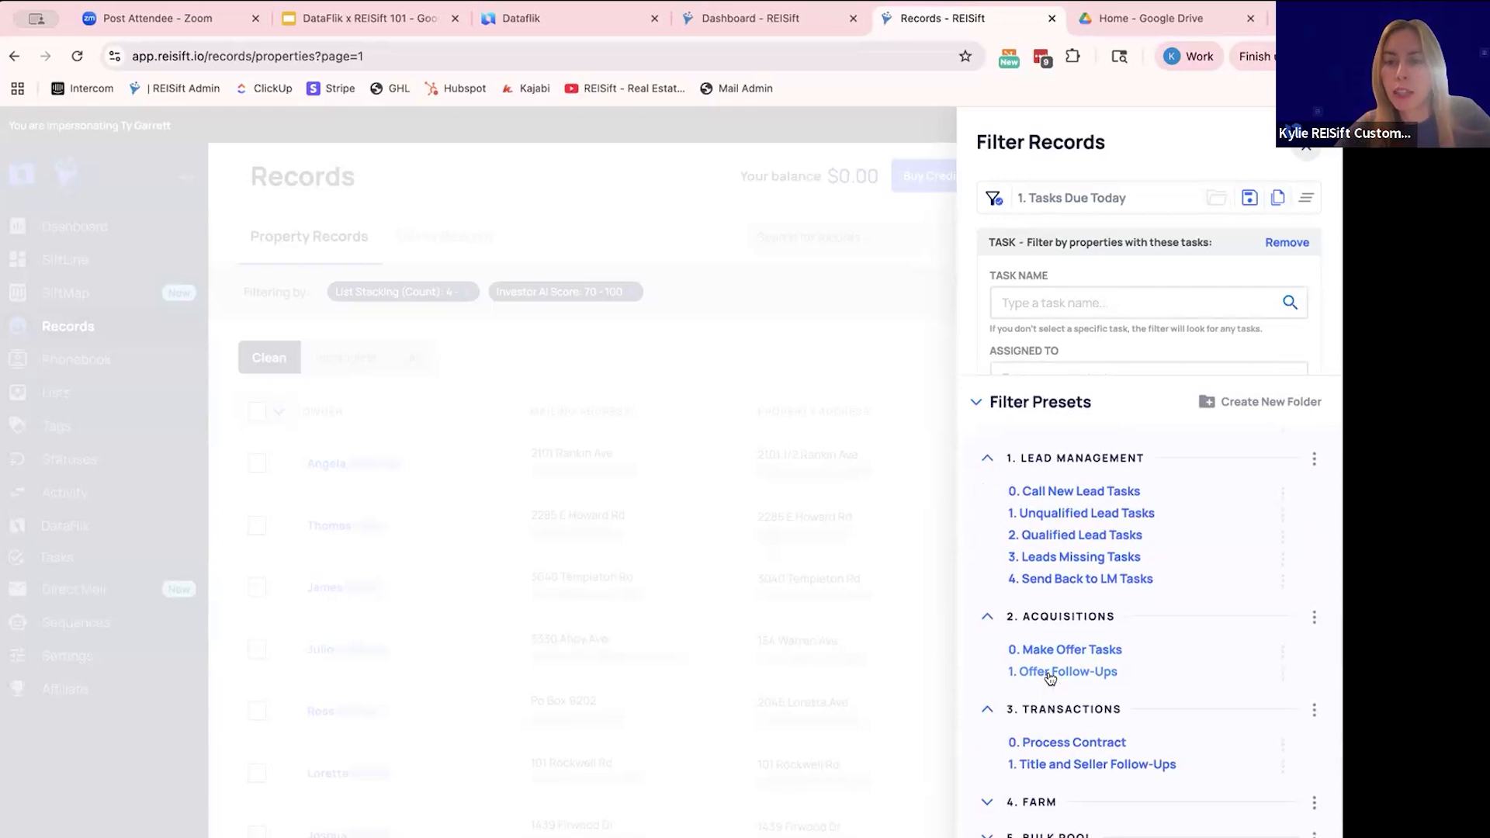
pyautogui.scroll(-1, 1049, 677)
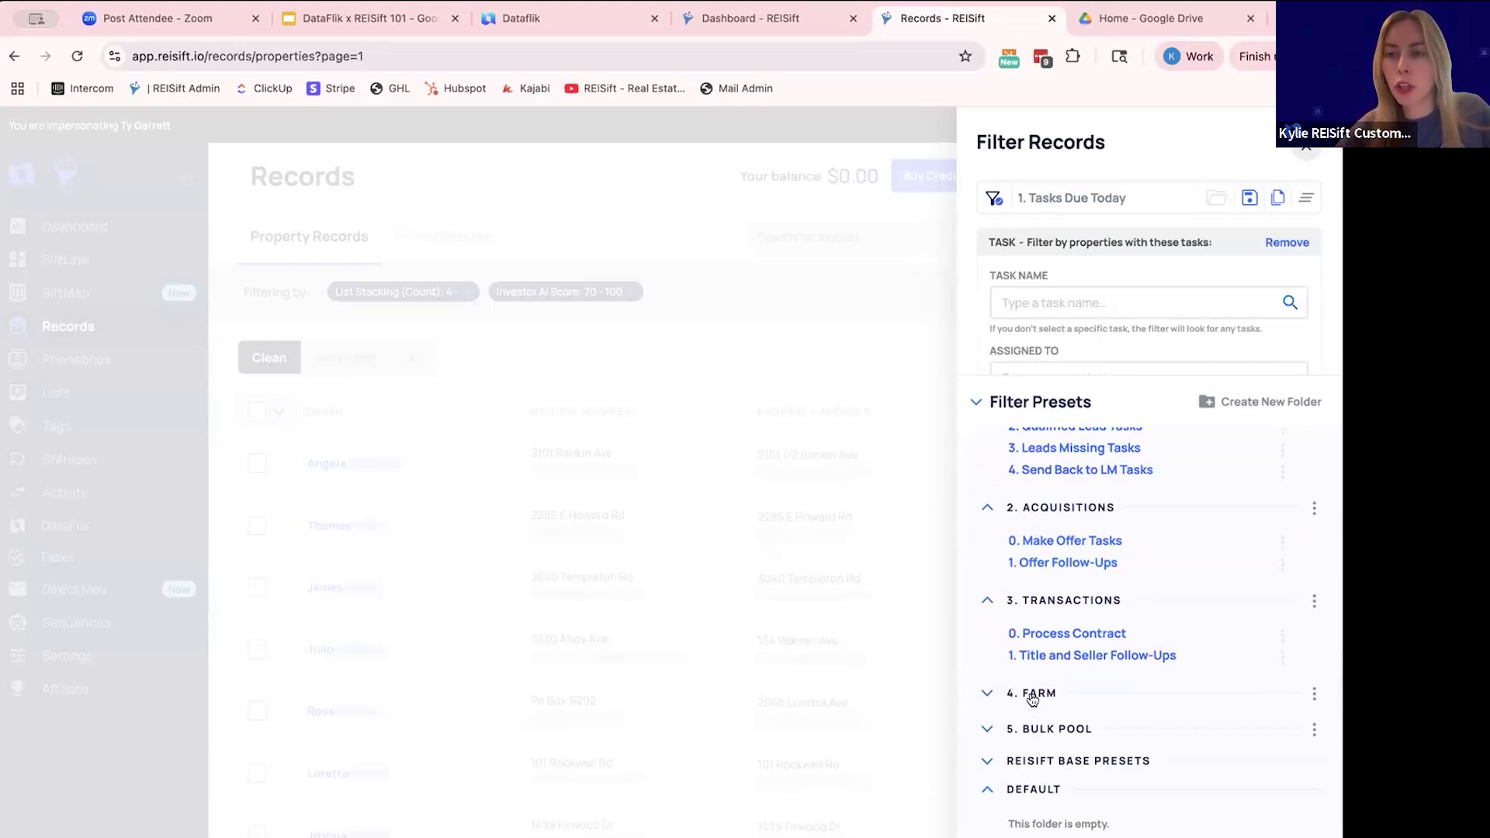
# - Load the "1. Farm Ready to CC" preset from the 4. Farm folder, apply it and review the filtered records
pyautogui.click(1032, 695)
pyautogui.scroll(-2, 1030, 698)
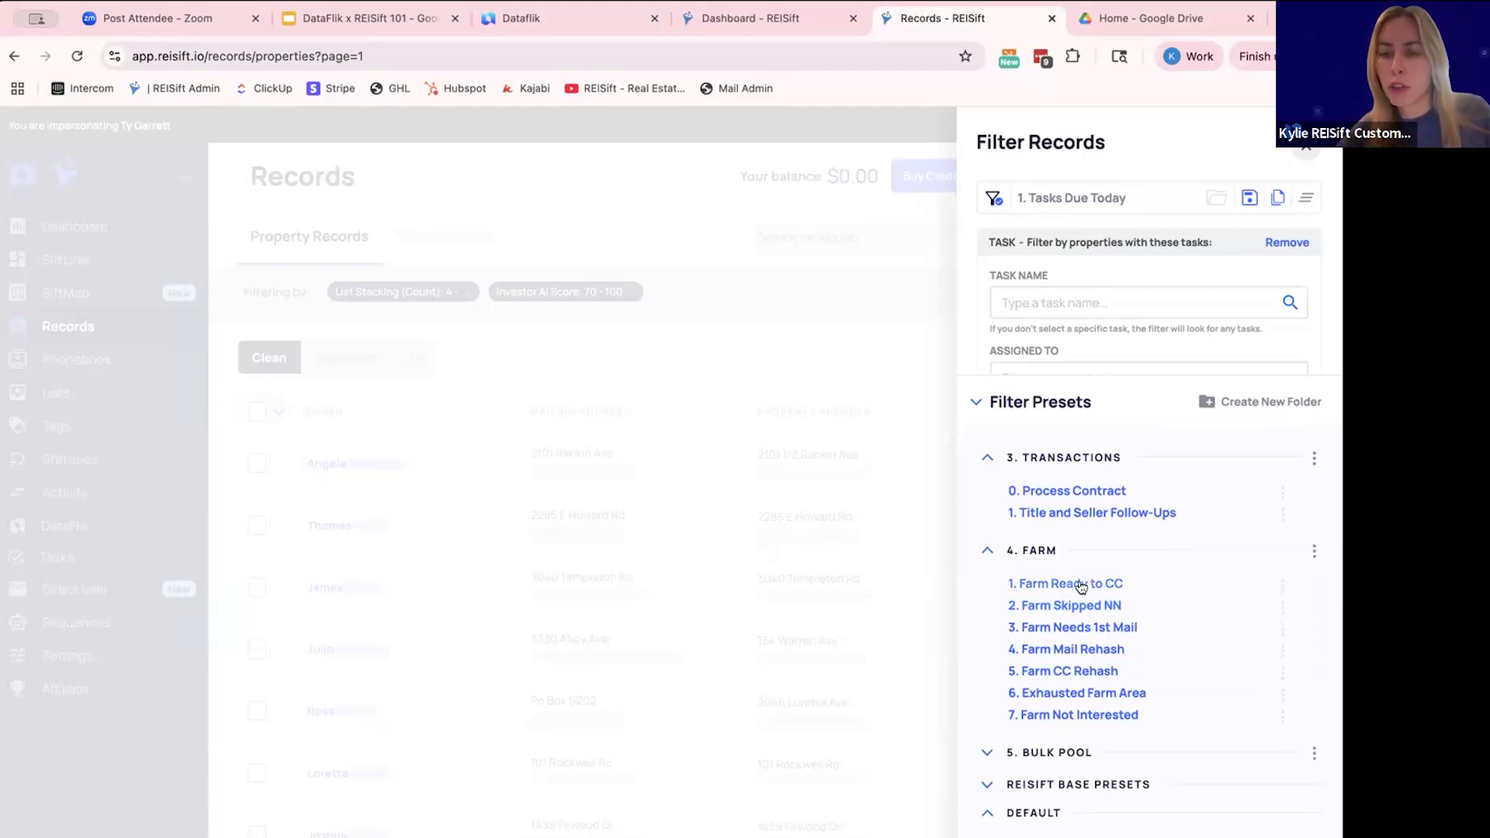
pyautogui.click(1079, 583)
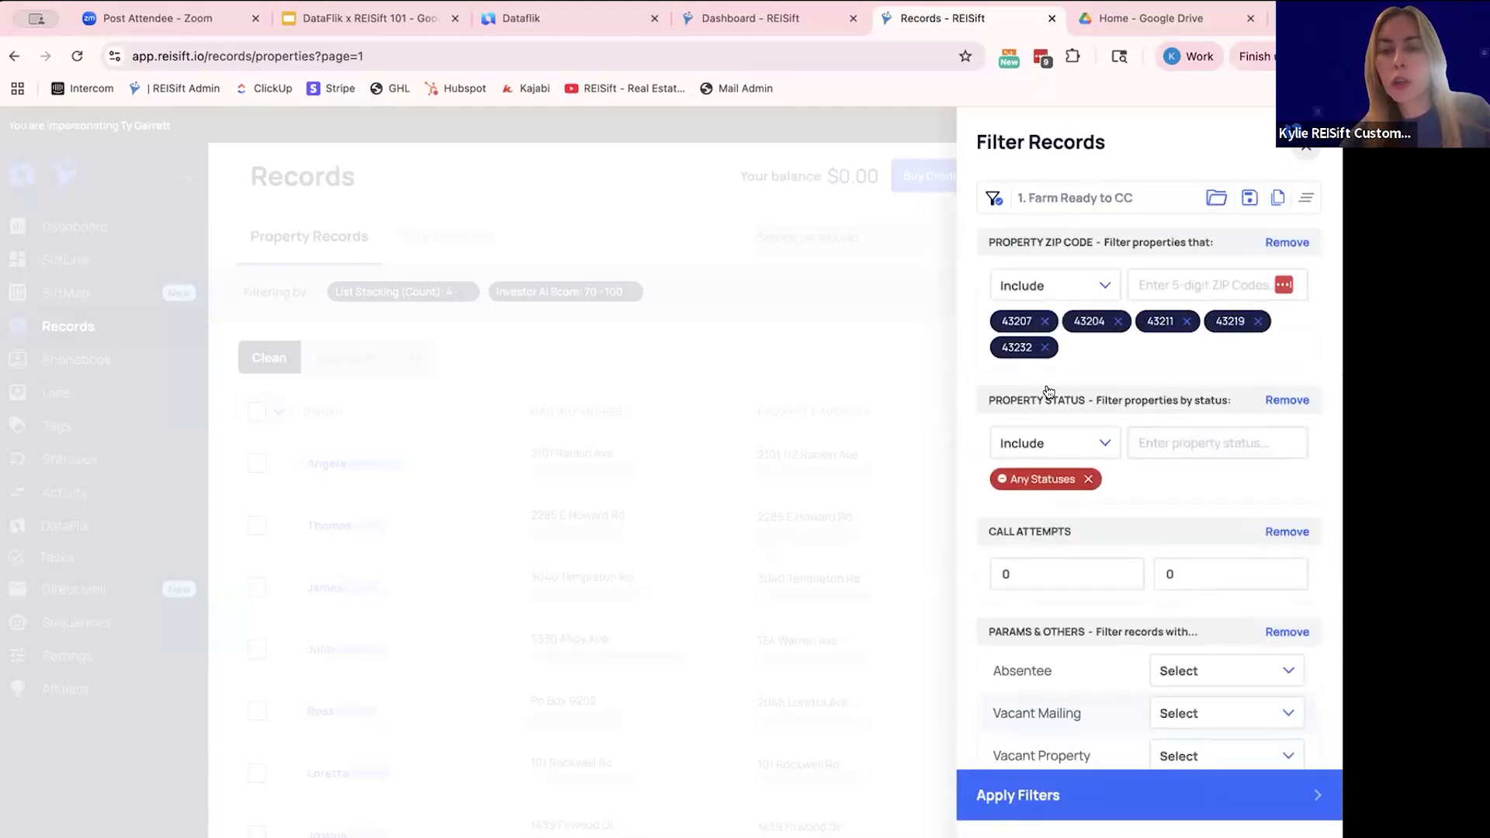
pyautogui.scroll(-1, 1024, 370)
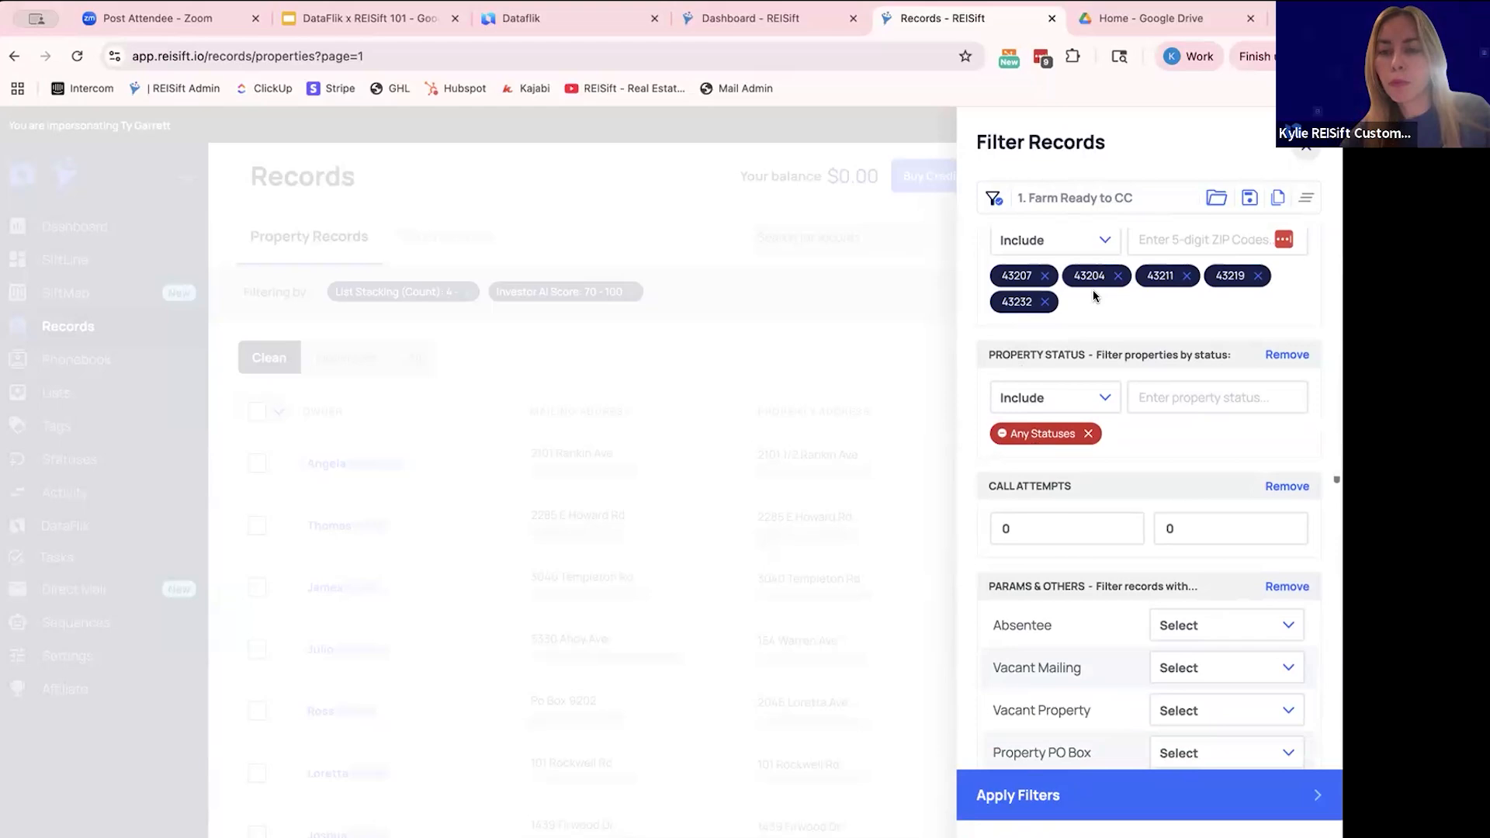
pyautogui.scroll(1, 1093, 294)
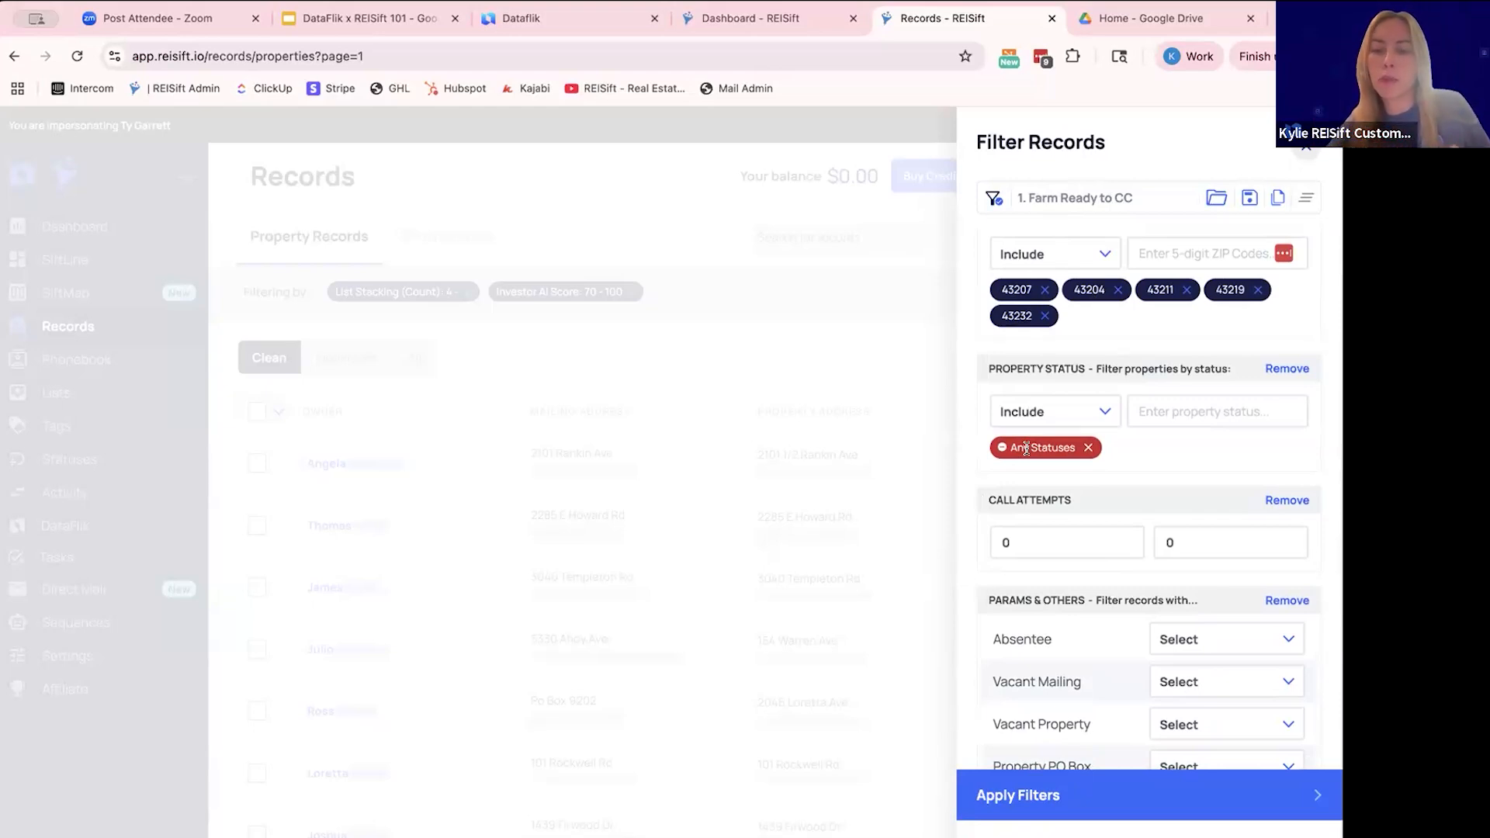
pyautogui.click(1025, 791)
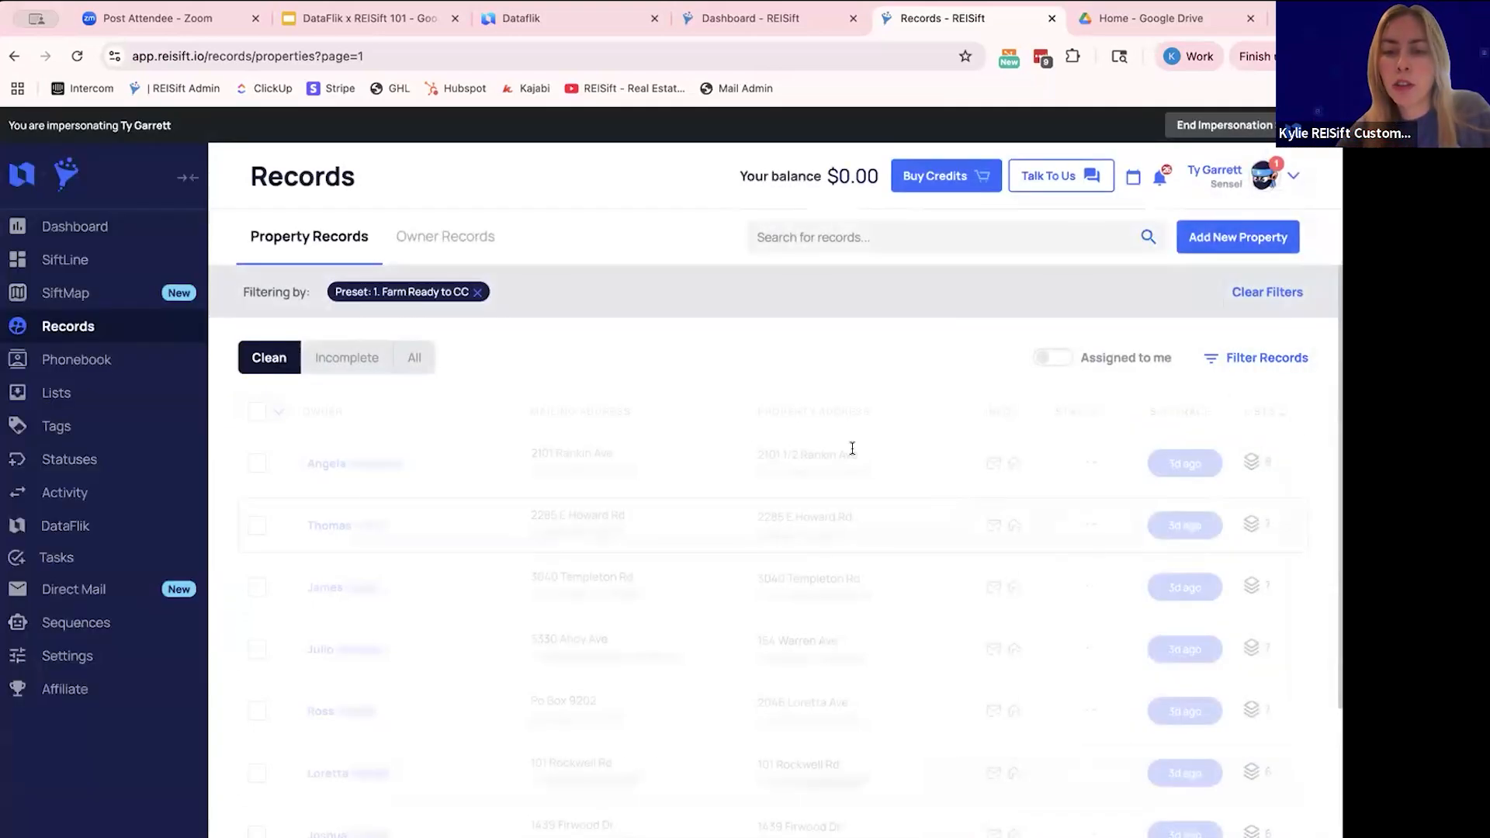
pyautogui.scroll(-2, 1147, 411)
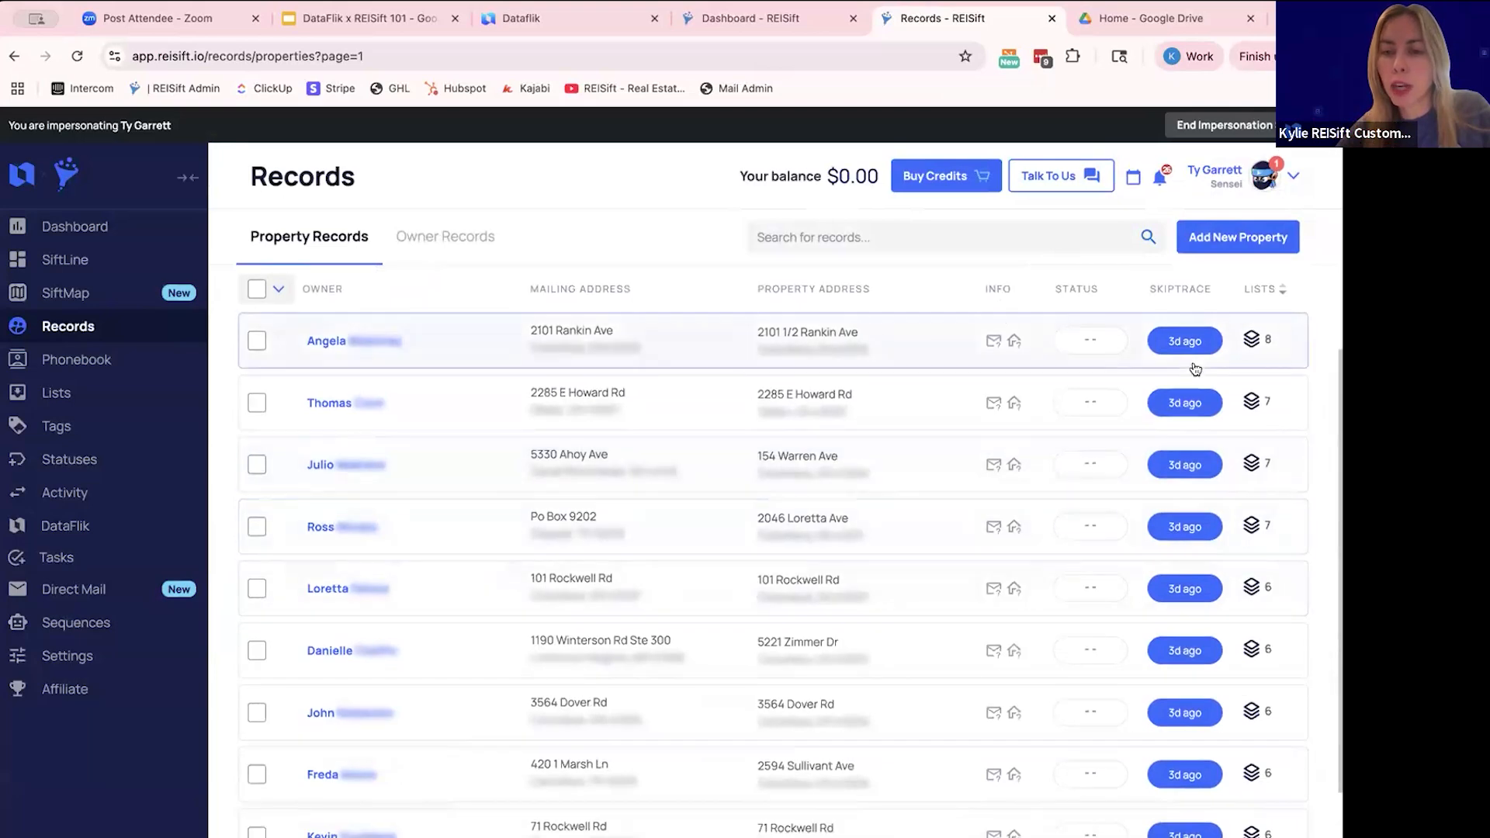
pyautogui.scroll(2, 326, 492)
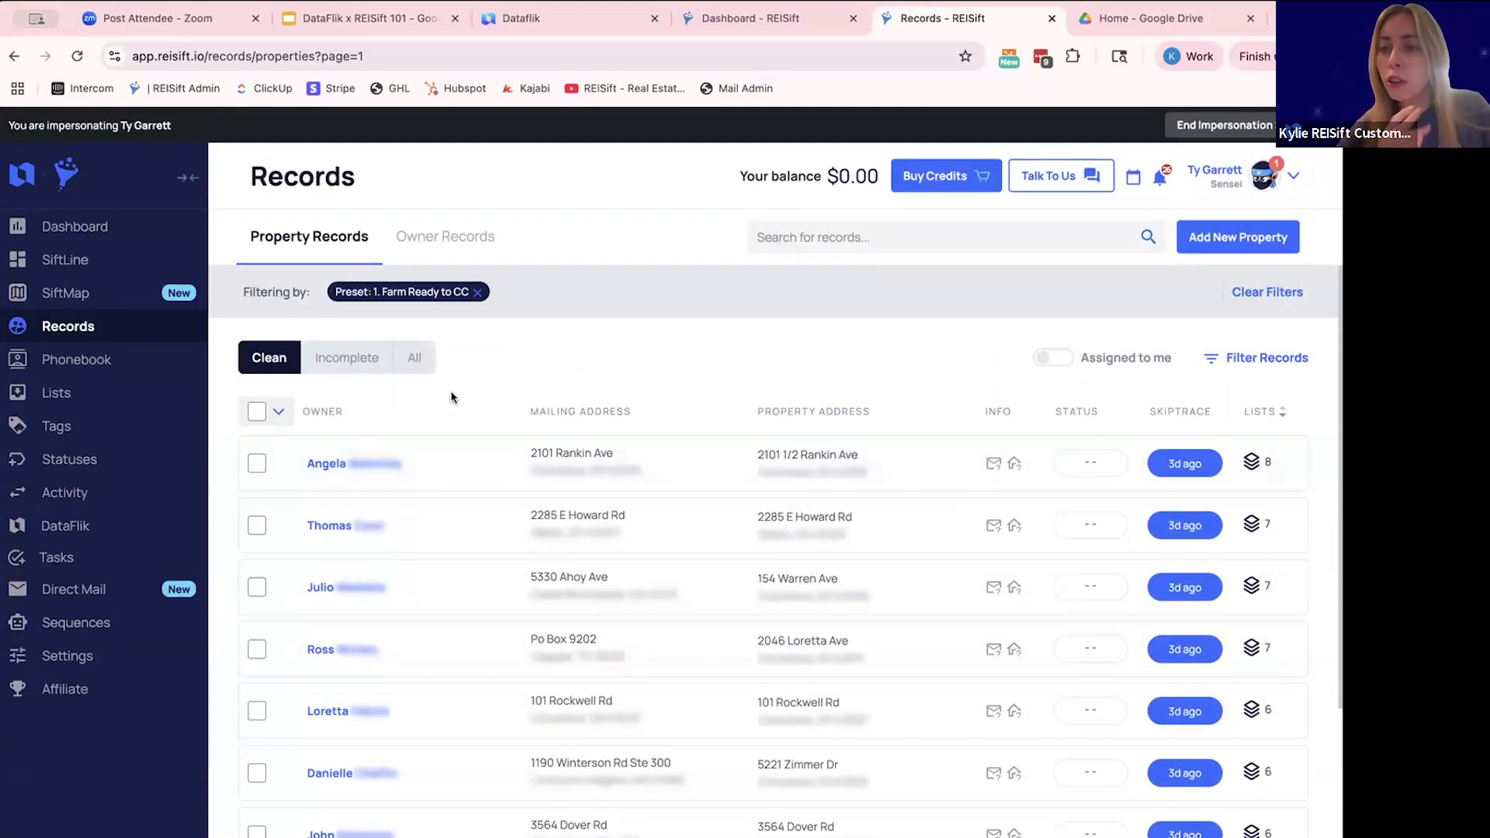
# - Open the first property record in the filtered list and view the lead statuses available for it
pyautogui.click(507, 463)
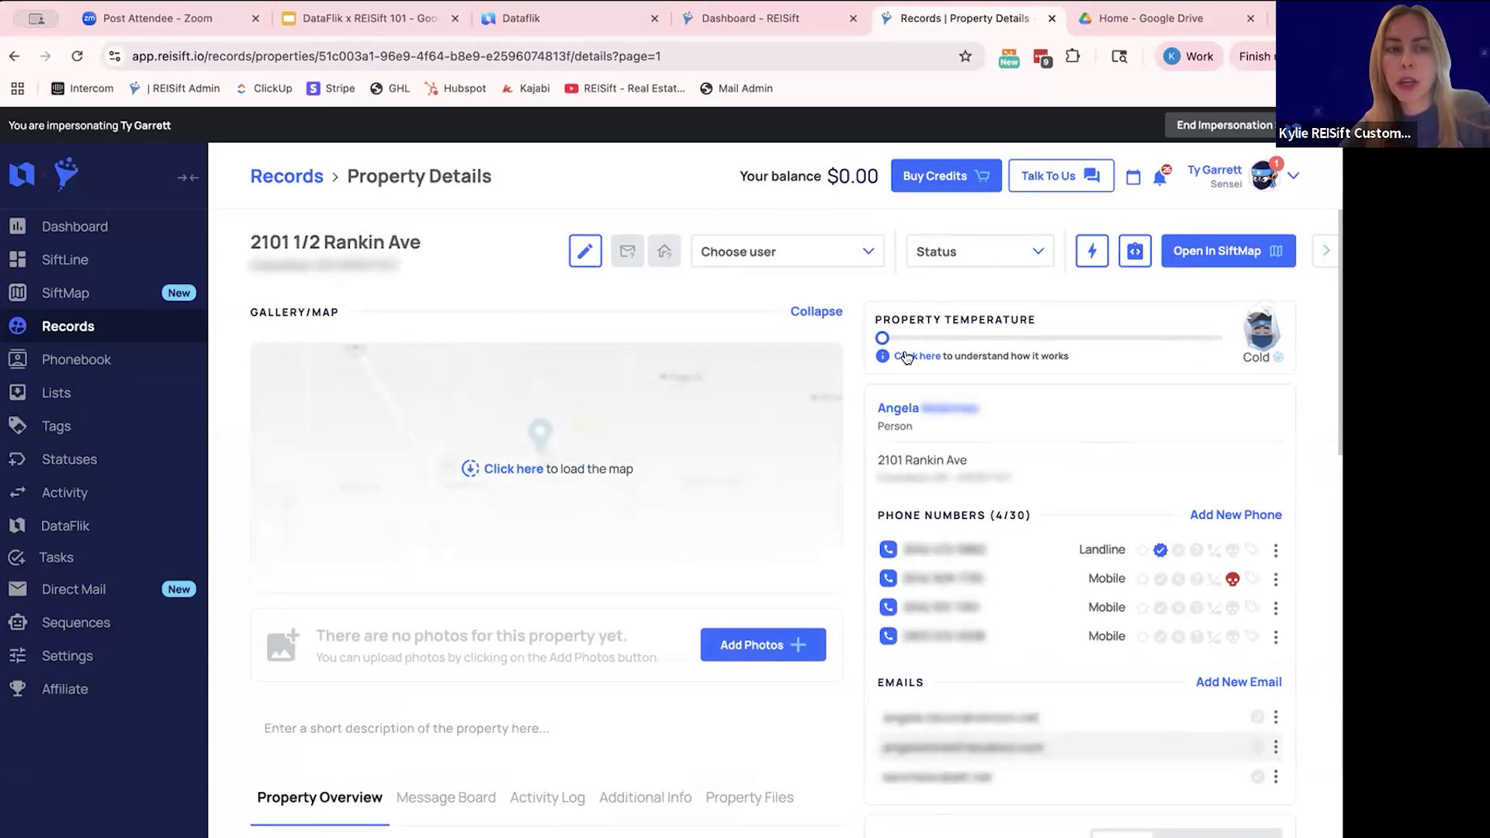
pyautogui.click(968, 254)
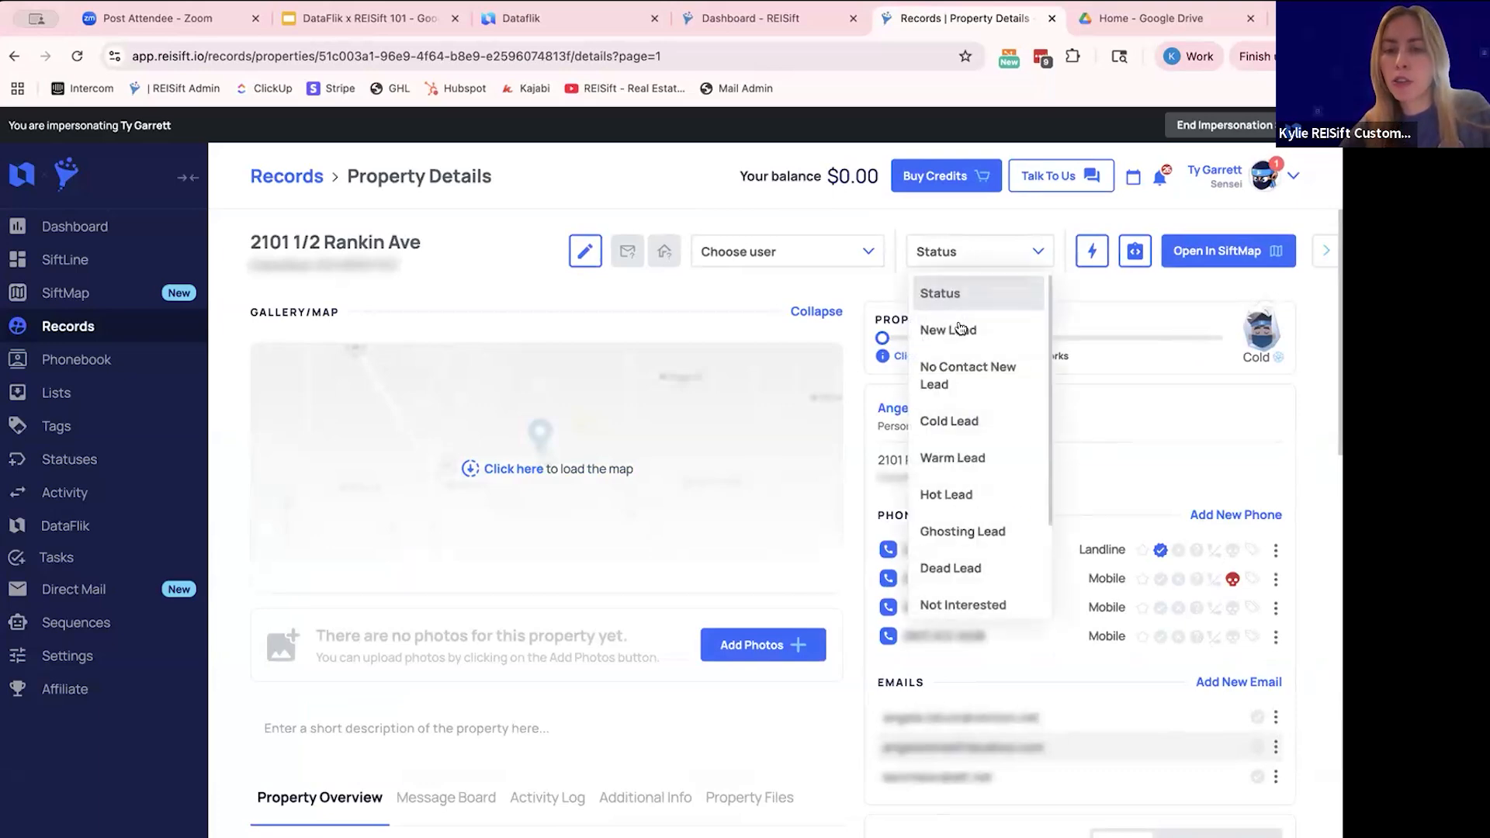
pyautogui.click(689, 189)
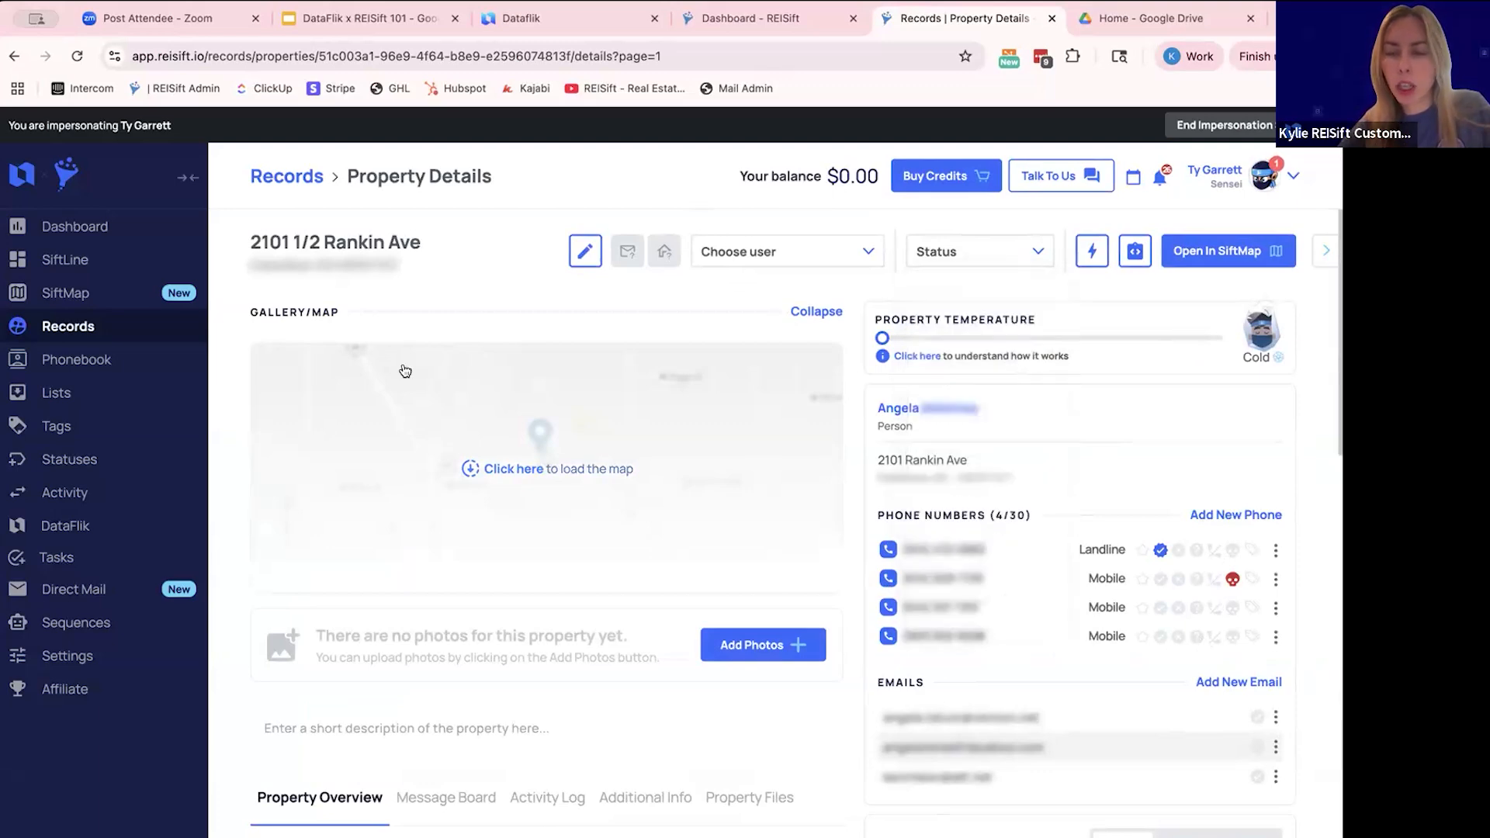
# - Open the first New Lead card on SiftLine's Lead Management board and review its next tasks and recent activity
pyautogui.rightClick(116, 263)
pyautogui.click(86, 262)
pyautogui.click(84, 259)
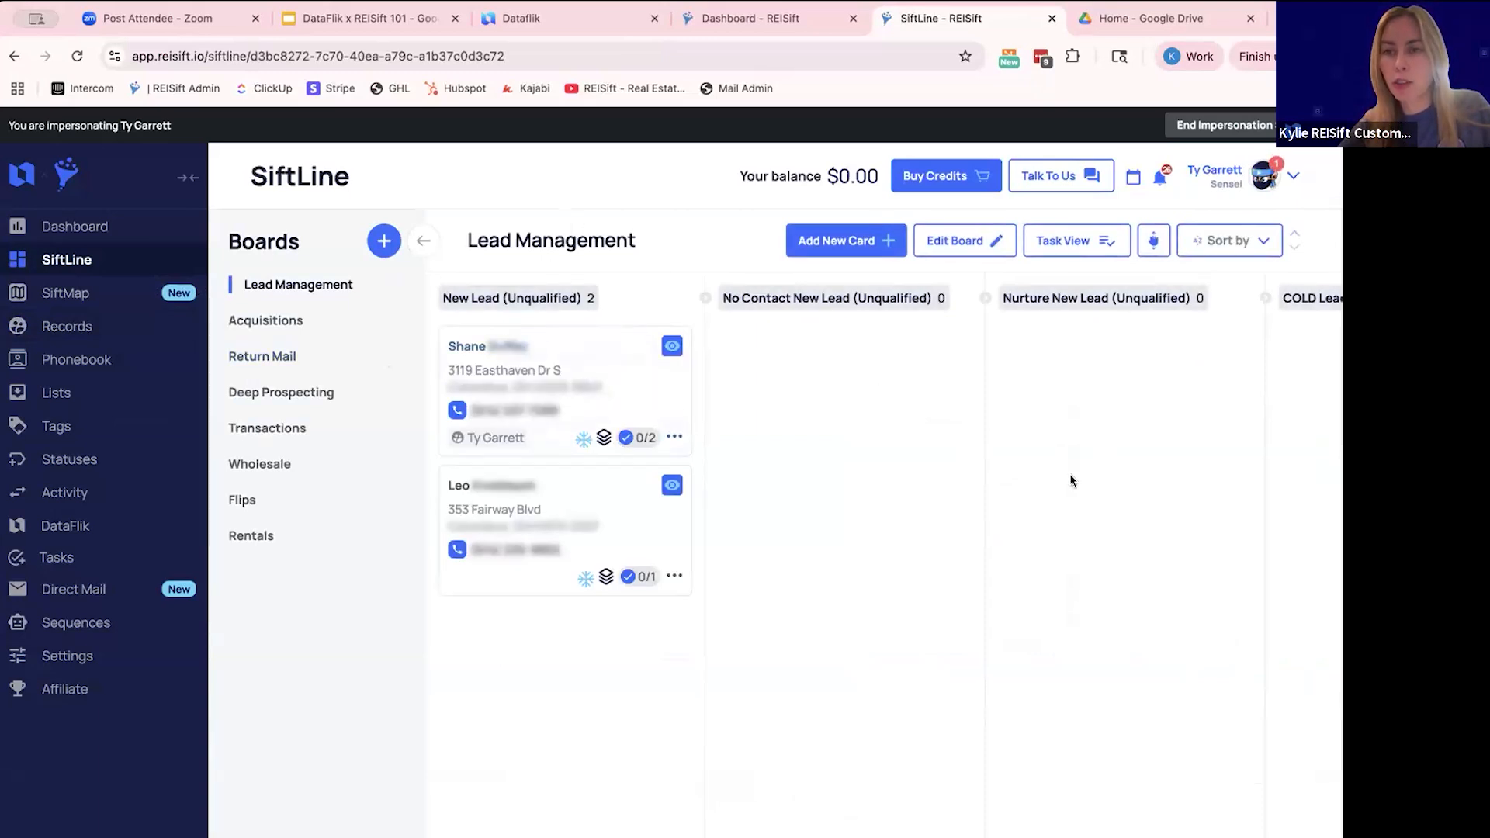
pyautogui.click(602, 363)
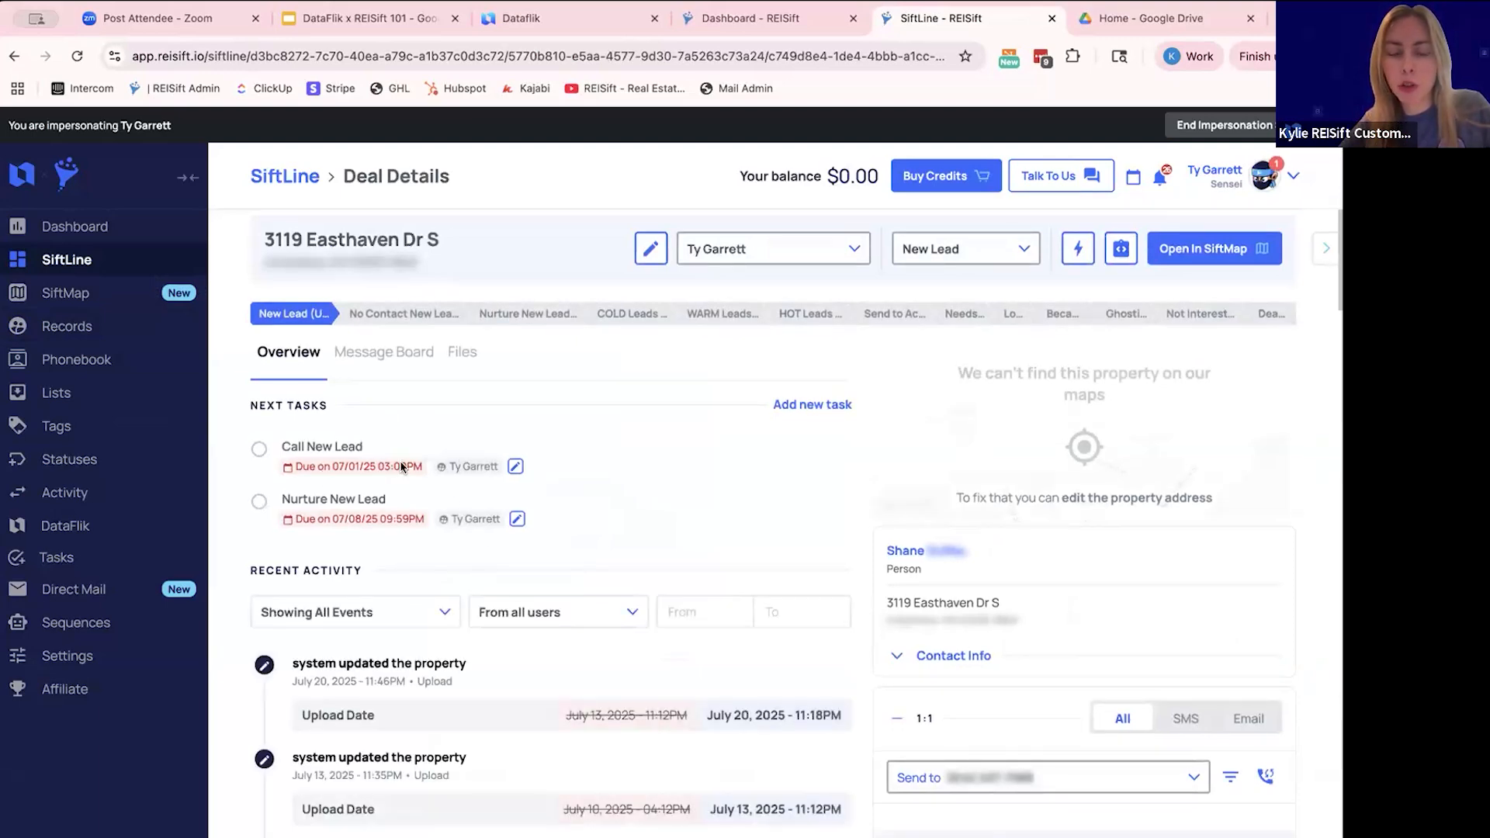
pyautogui.scroll(-3, 357, 458)
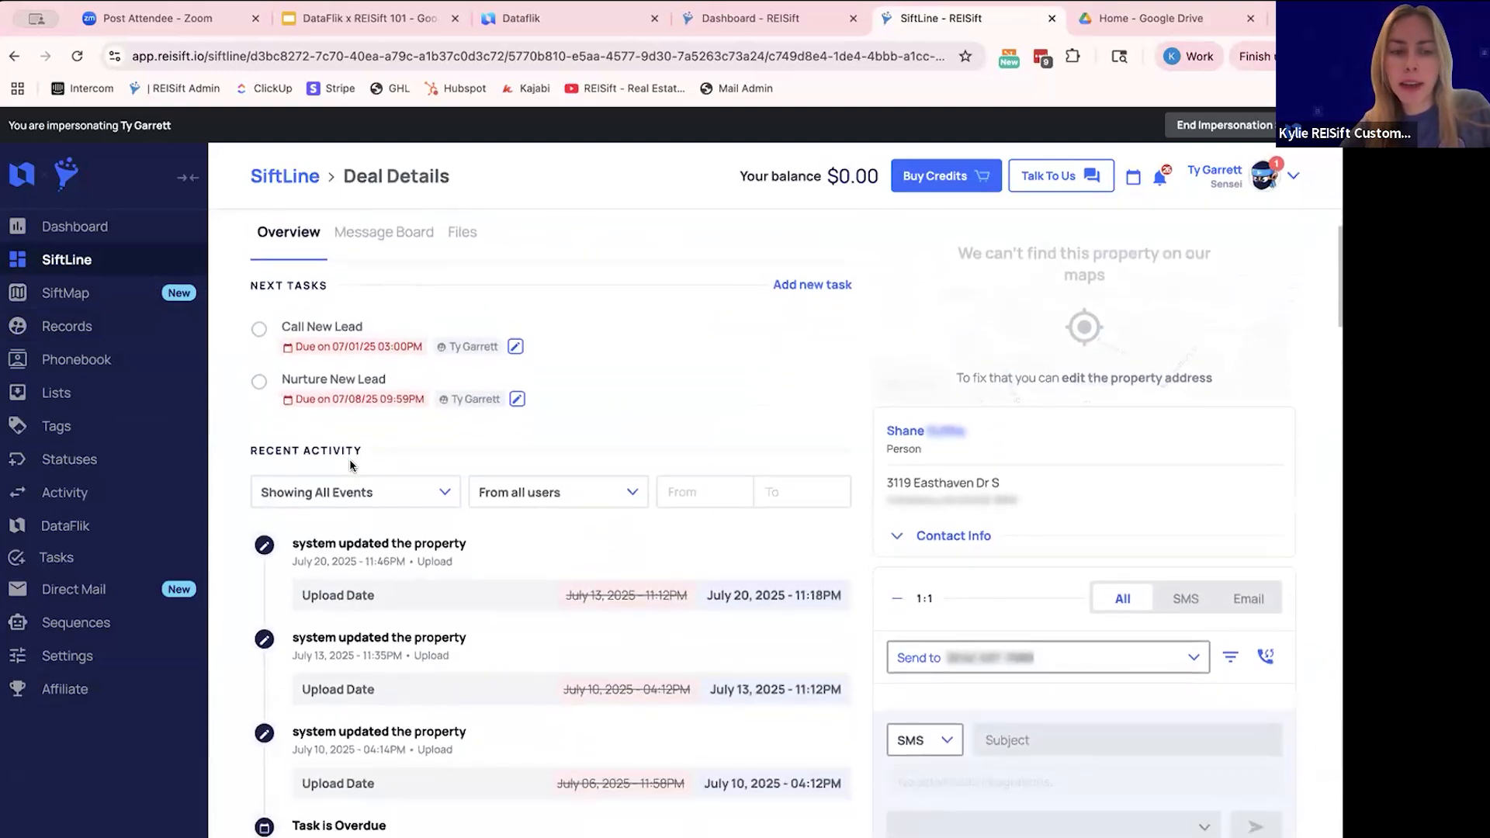
pyautogui.scroll(3, 446, 426)
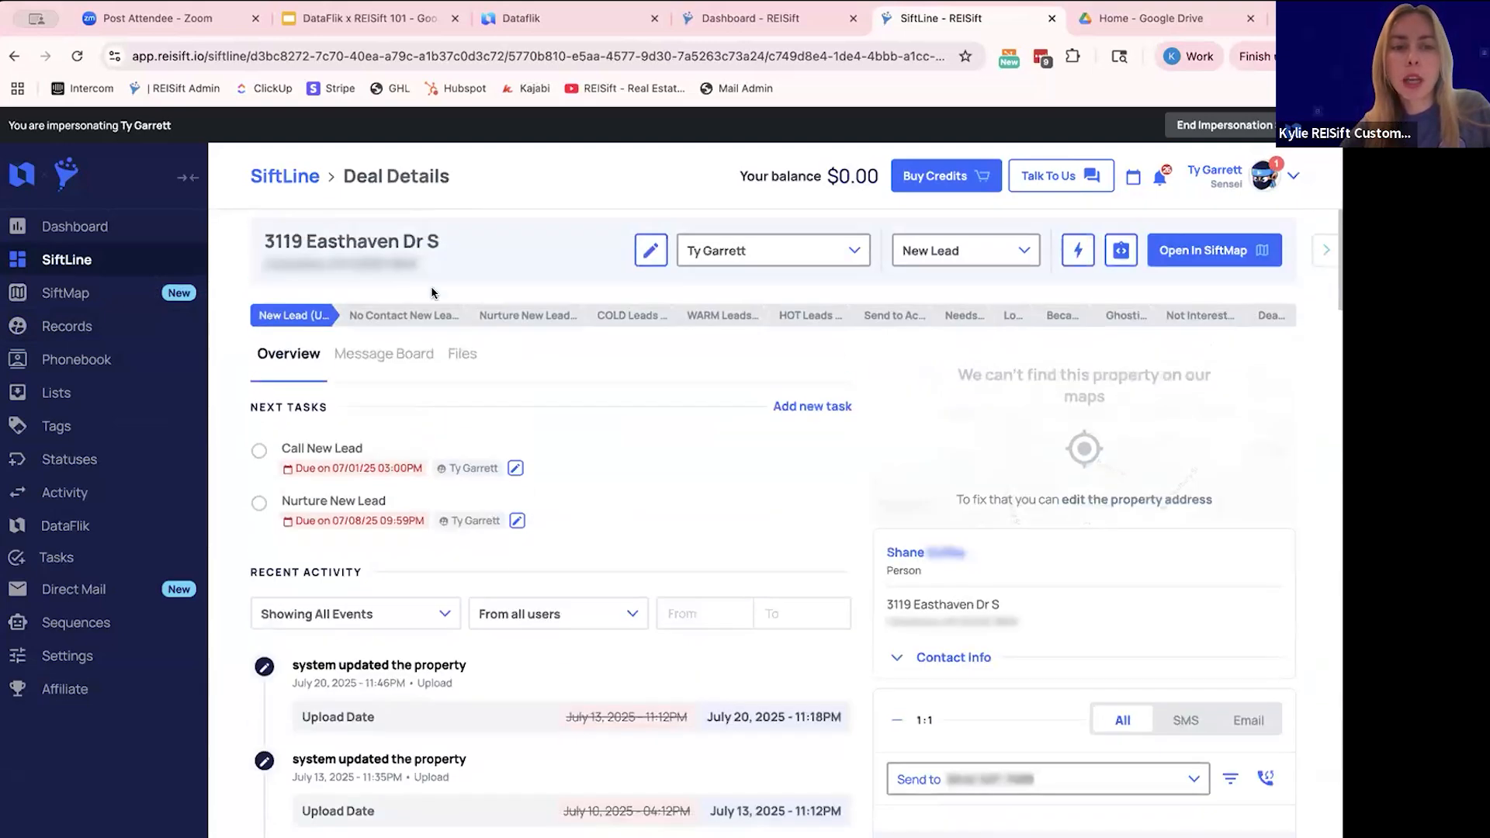
# - Move the open lead to the COLD Leads stage and check its card in that column of the Lead Management board
pyautogui.click(627, 318)
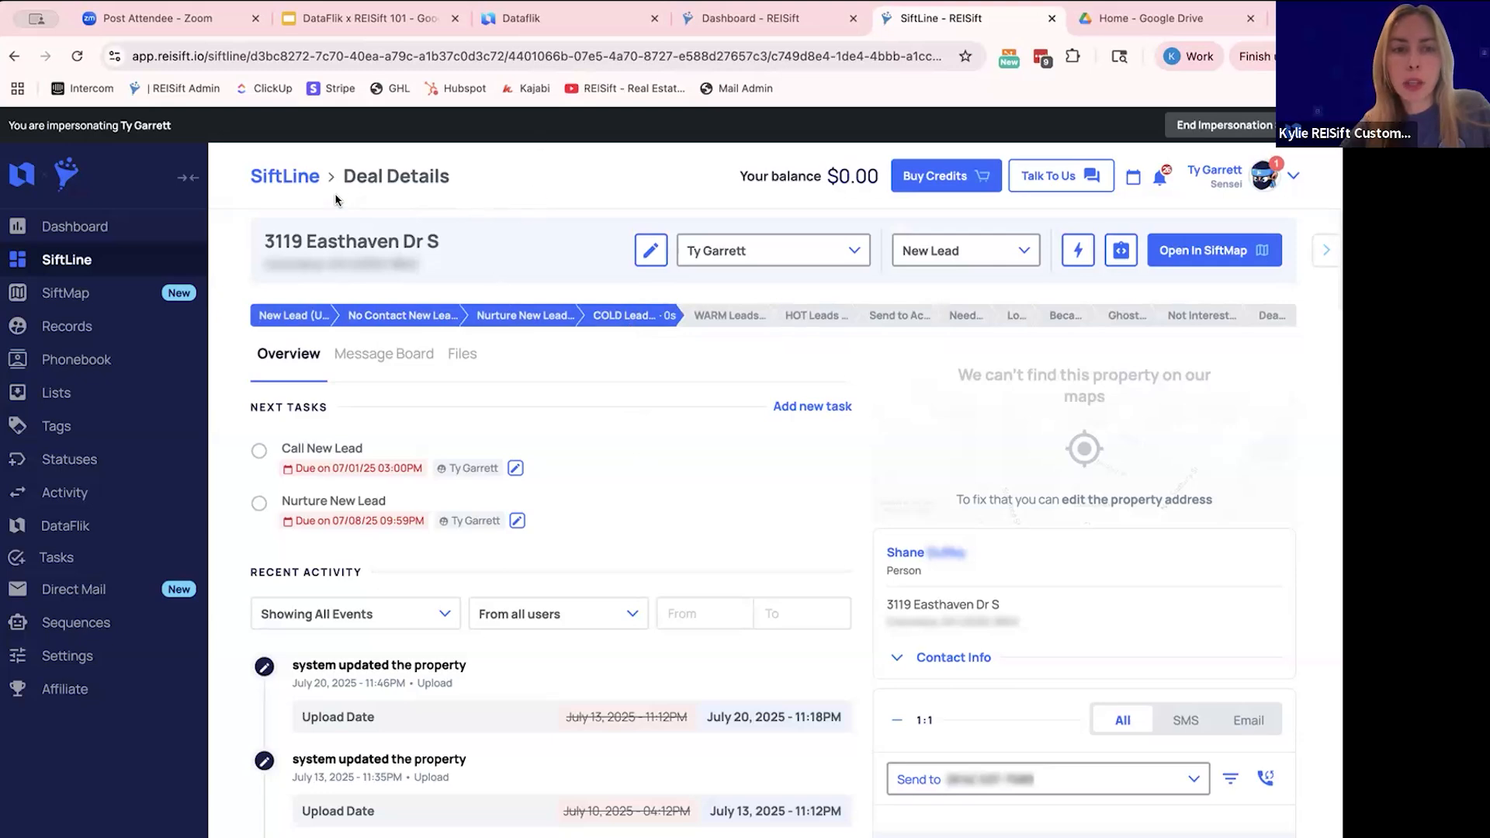
pyautogui.scroll(-1, 607, 675)
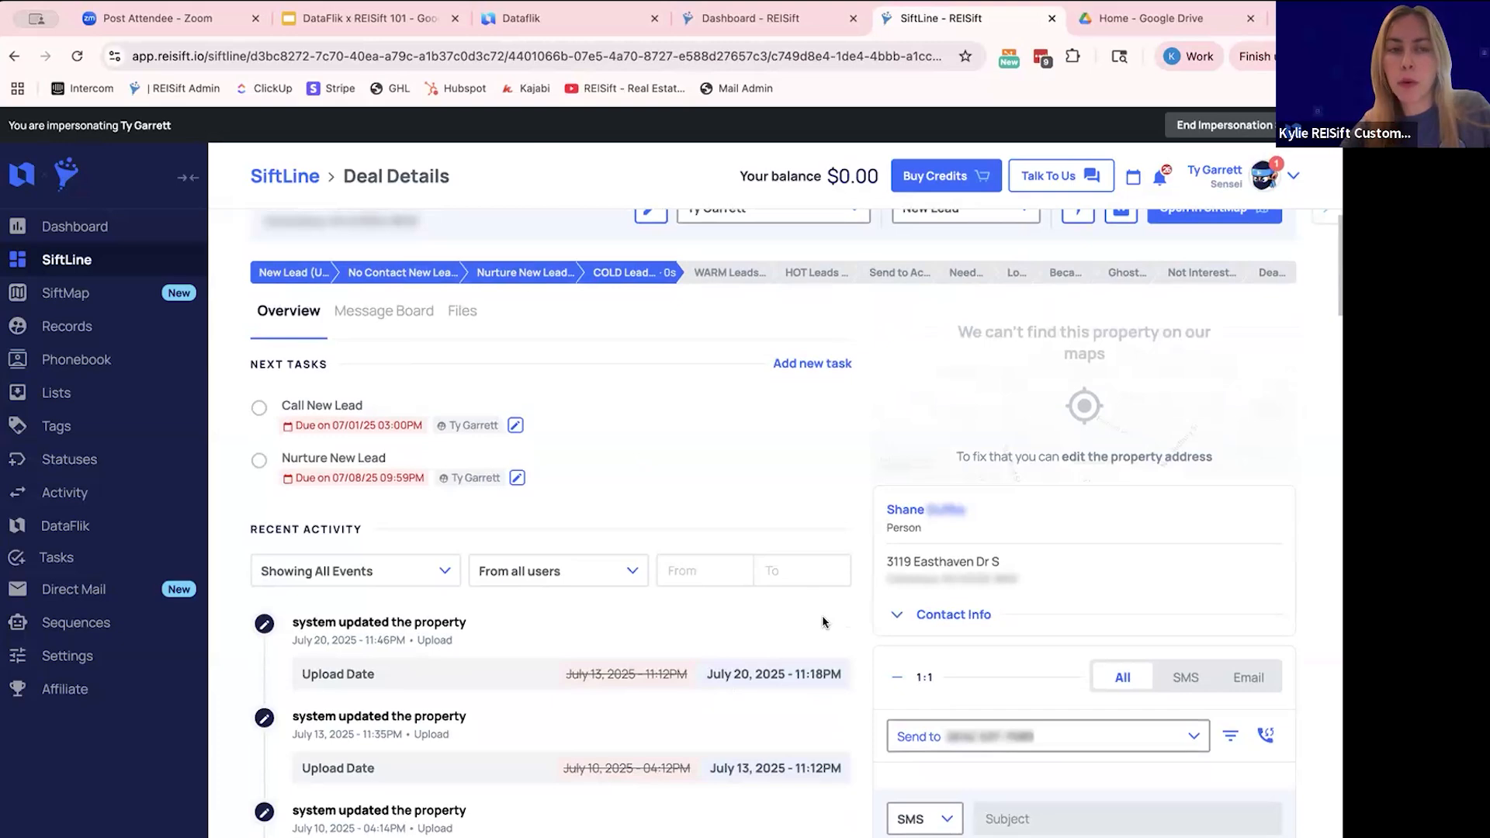
pyautogui.click(311, 179)
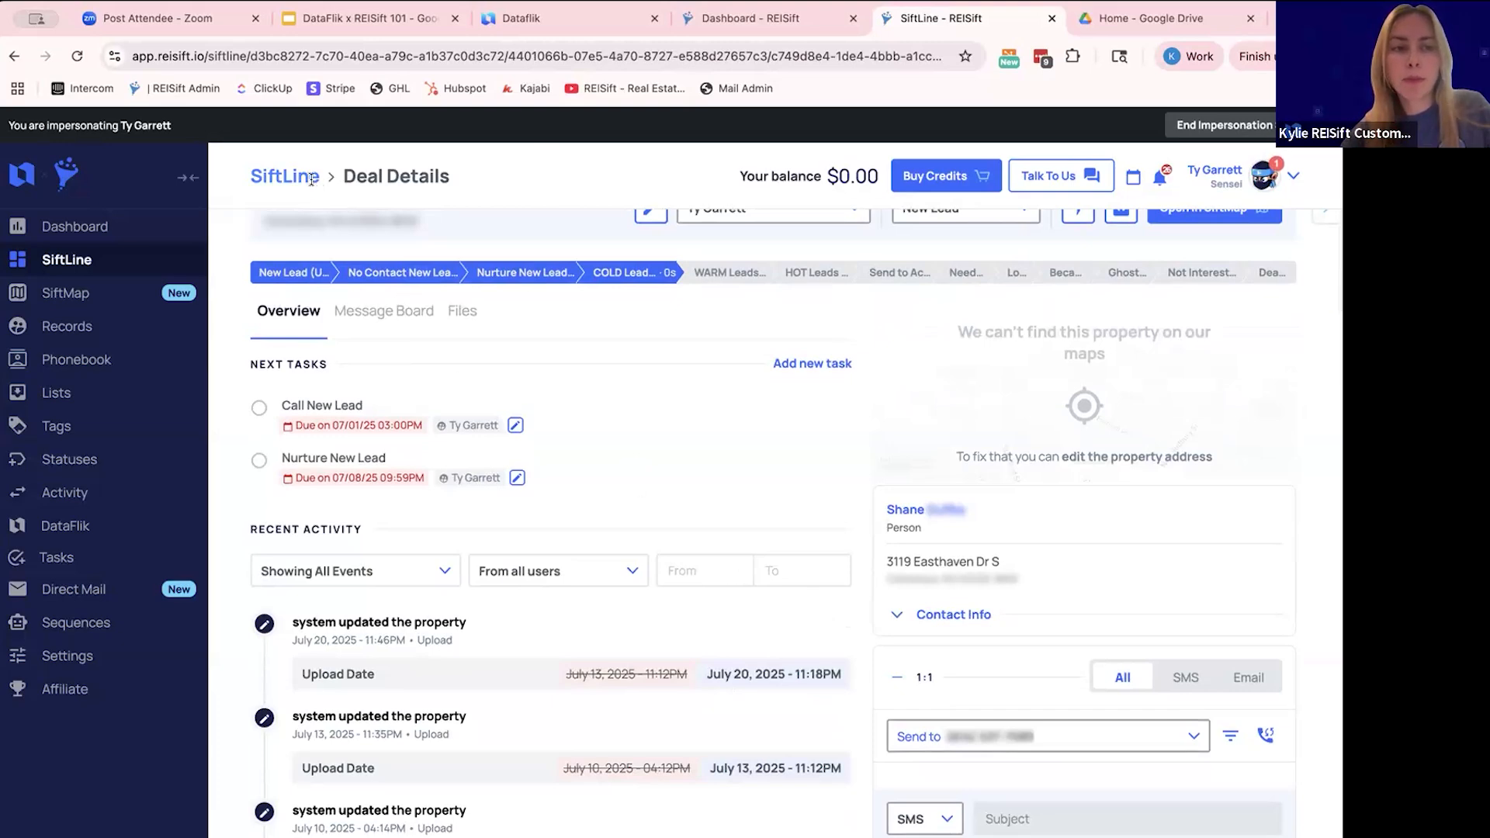
pyautogui.hscroll(10, 682, 388)
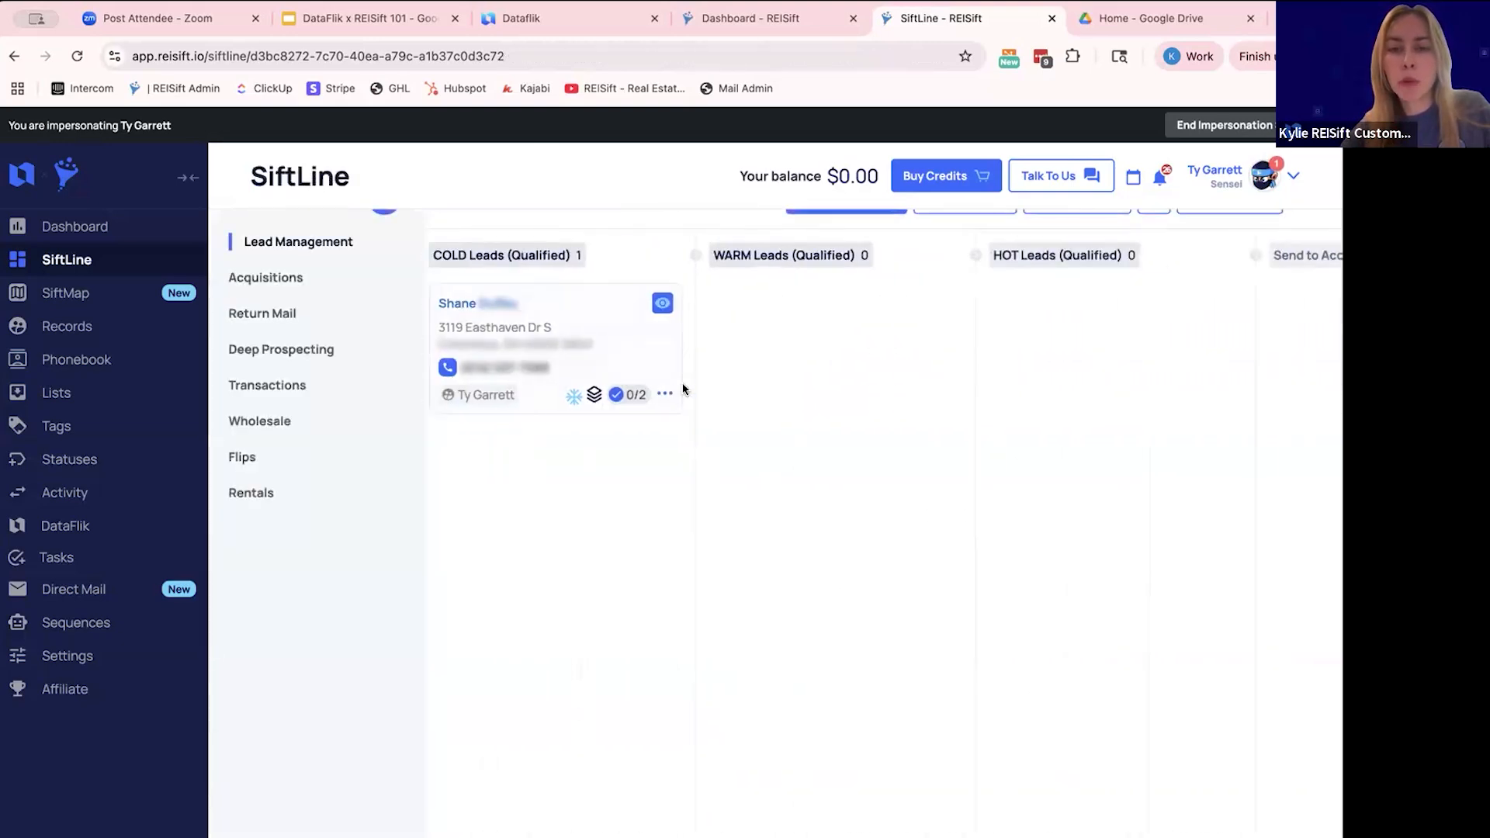
# - Reopen the cold lead's card, advance it to the "Send to Ac..." stage and return to the SiftLine boards
pyautogui.click(539, 324)
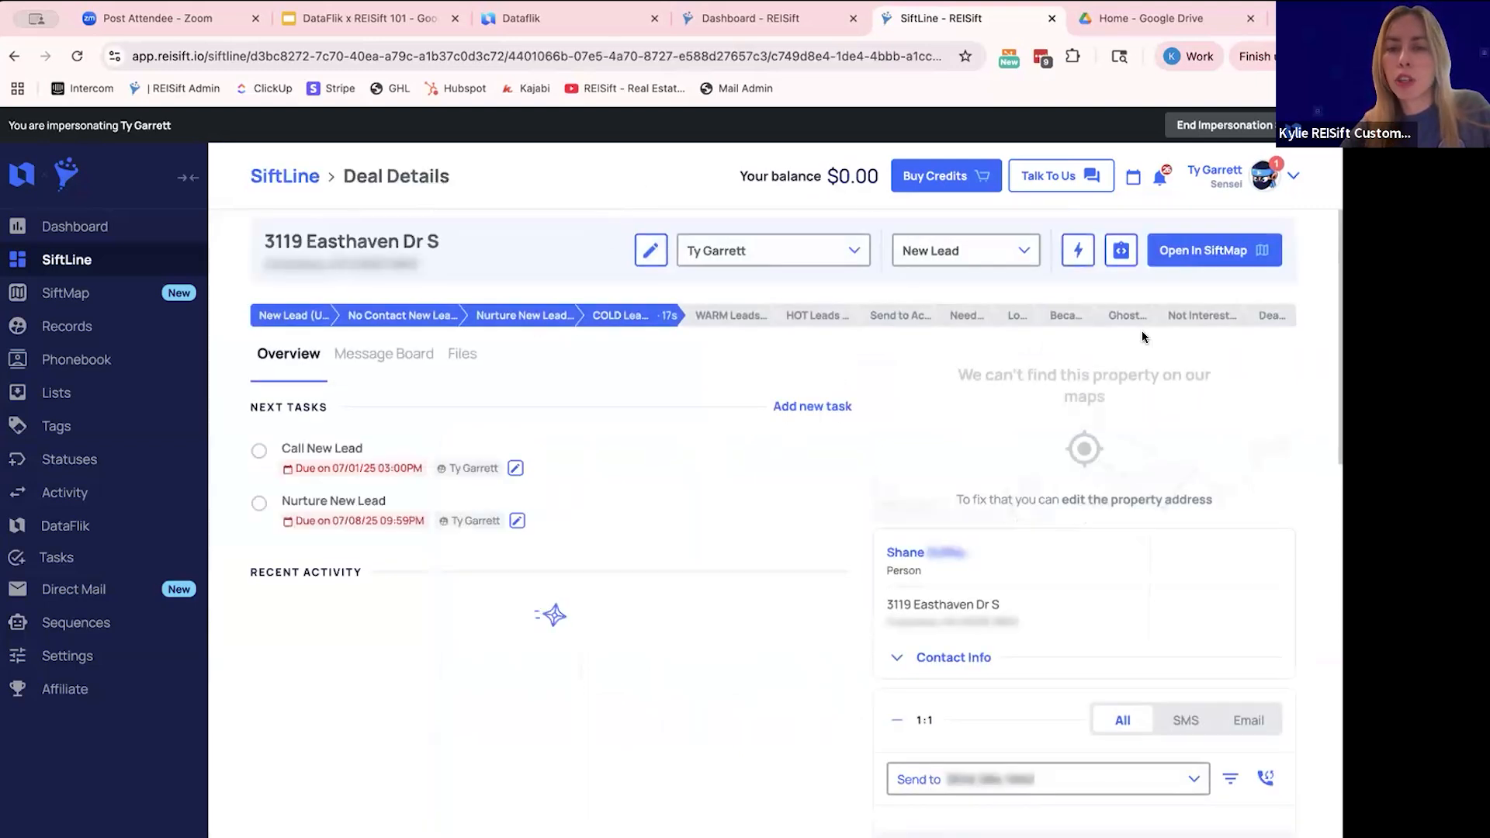
pyautogui.click(894, 318)
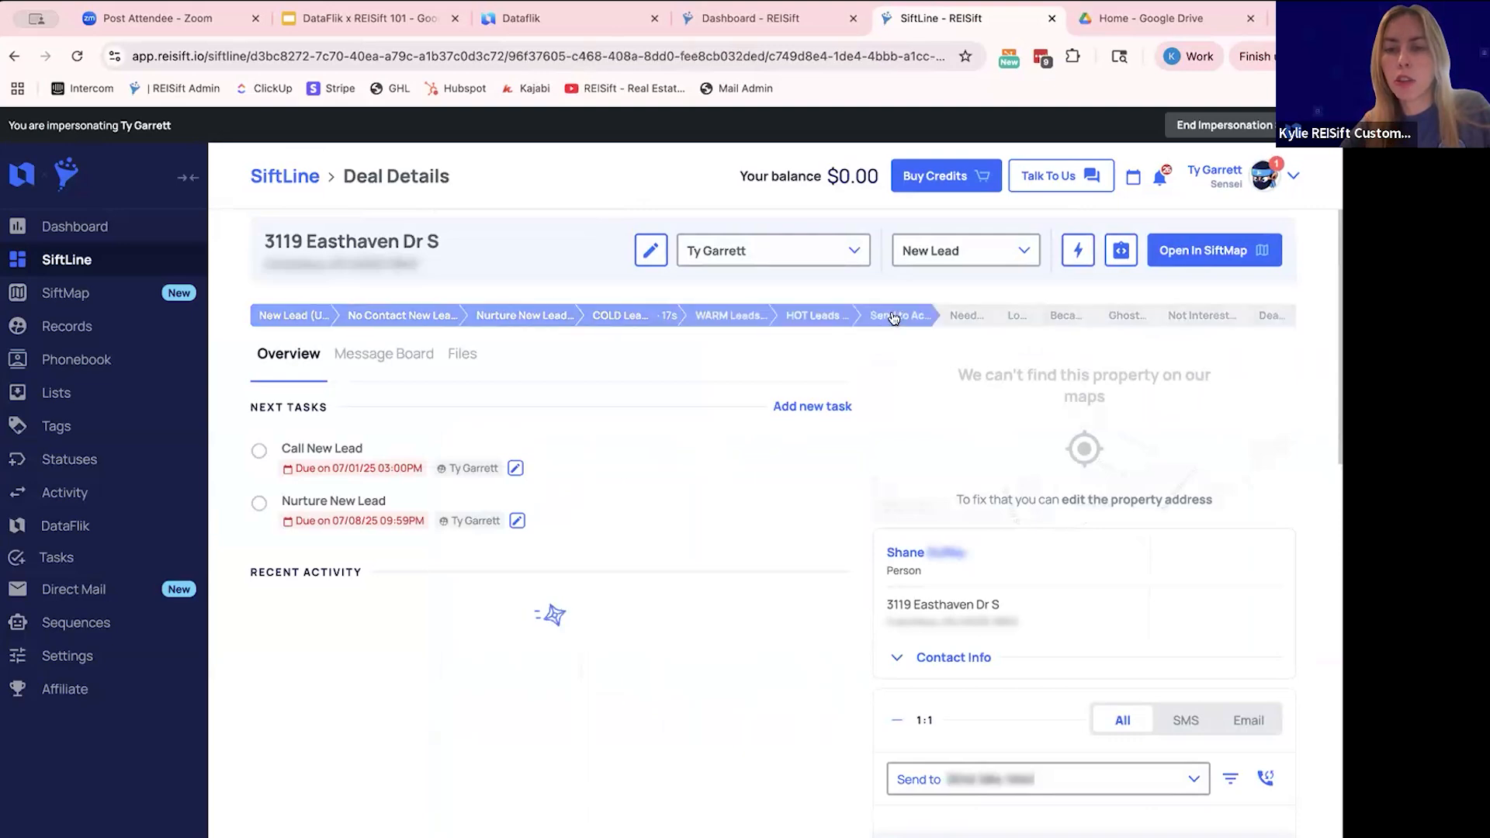
pyautogui.click(301, 187)
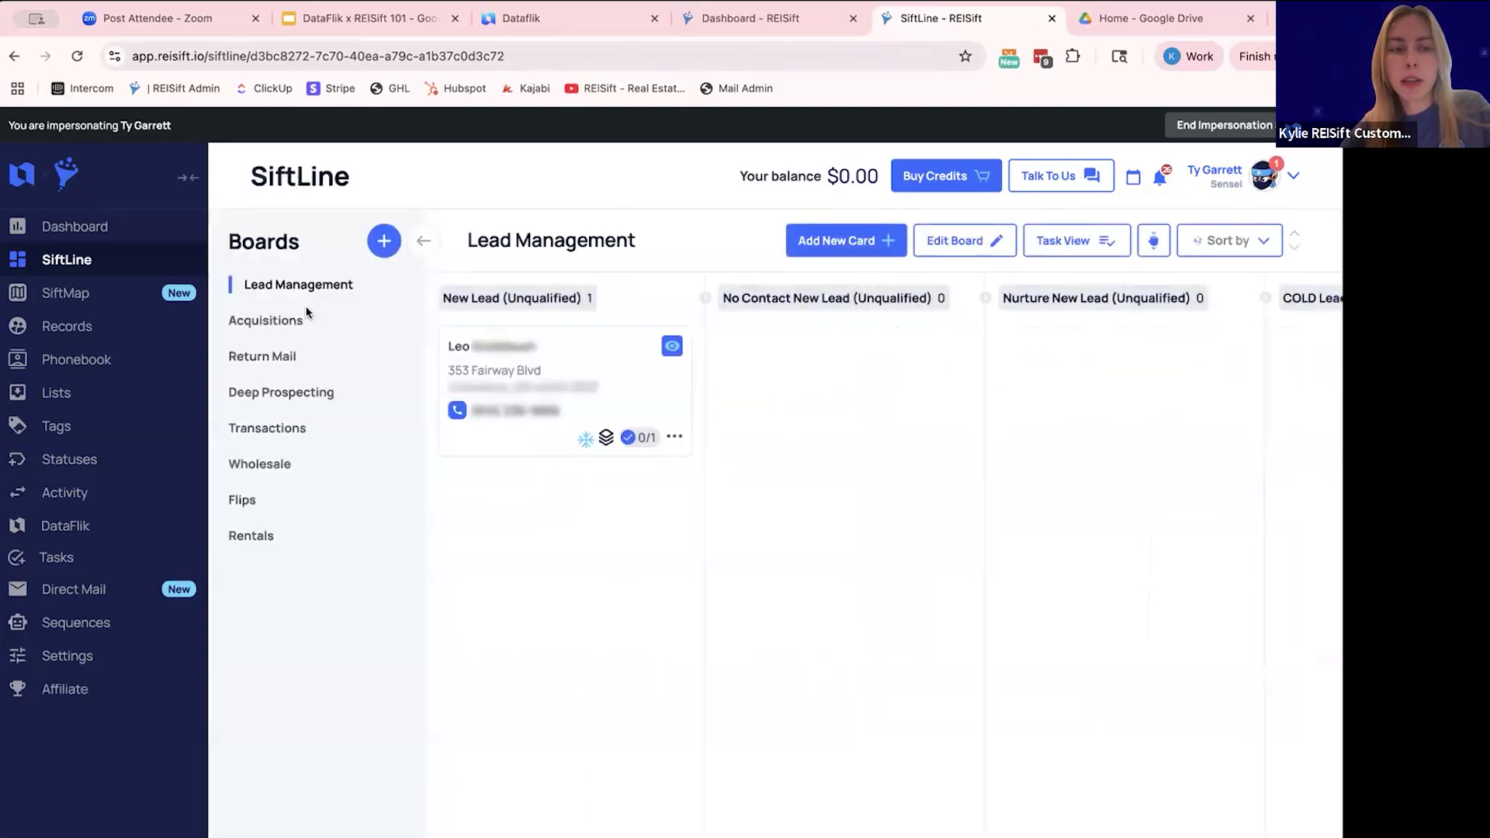
# - View the stages of the Acquisitions and Wholesale boards in SiftLine
pyautogui.click(294, 324)
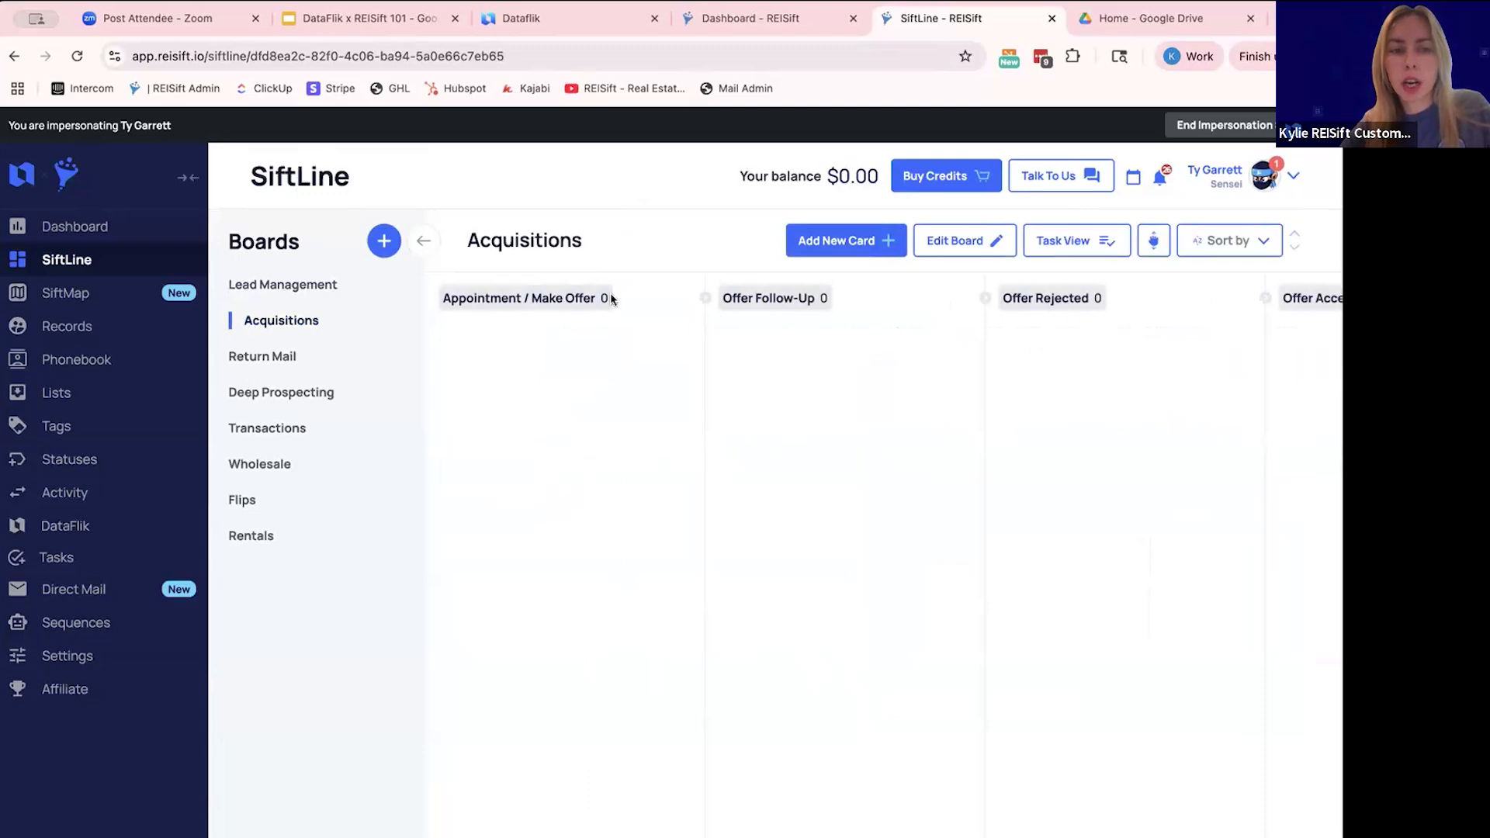
pyautogui.hscroll(-5, 712, 392)
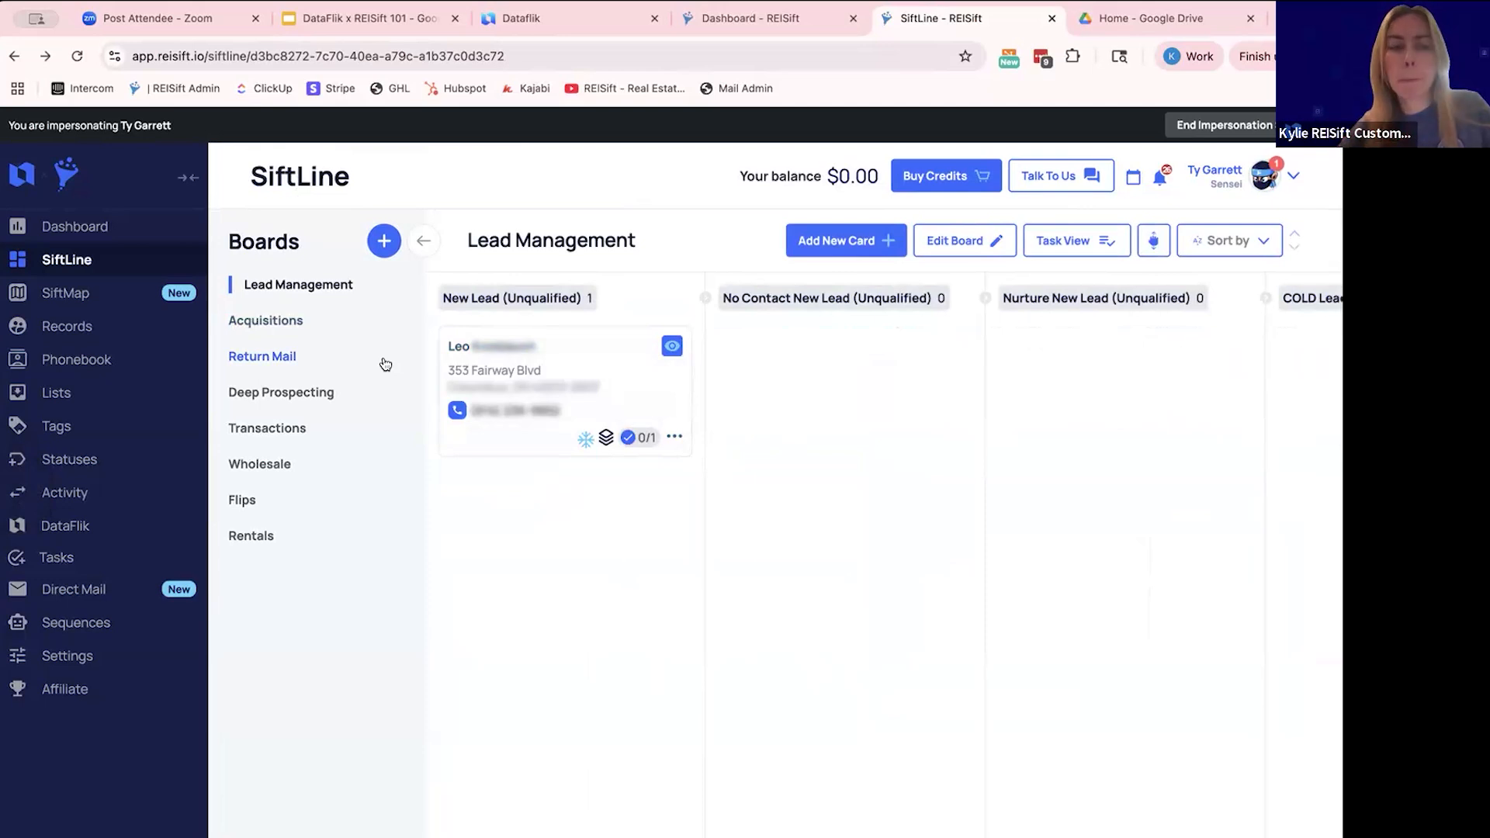
pyautogui.click(281, 470)
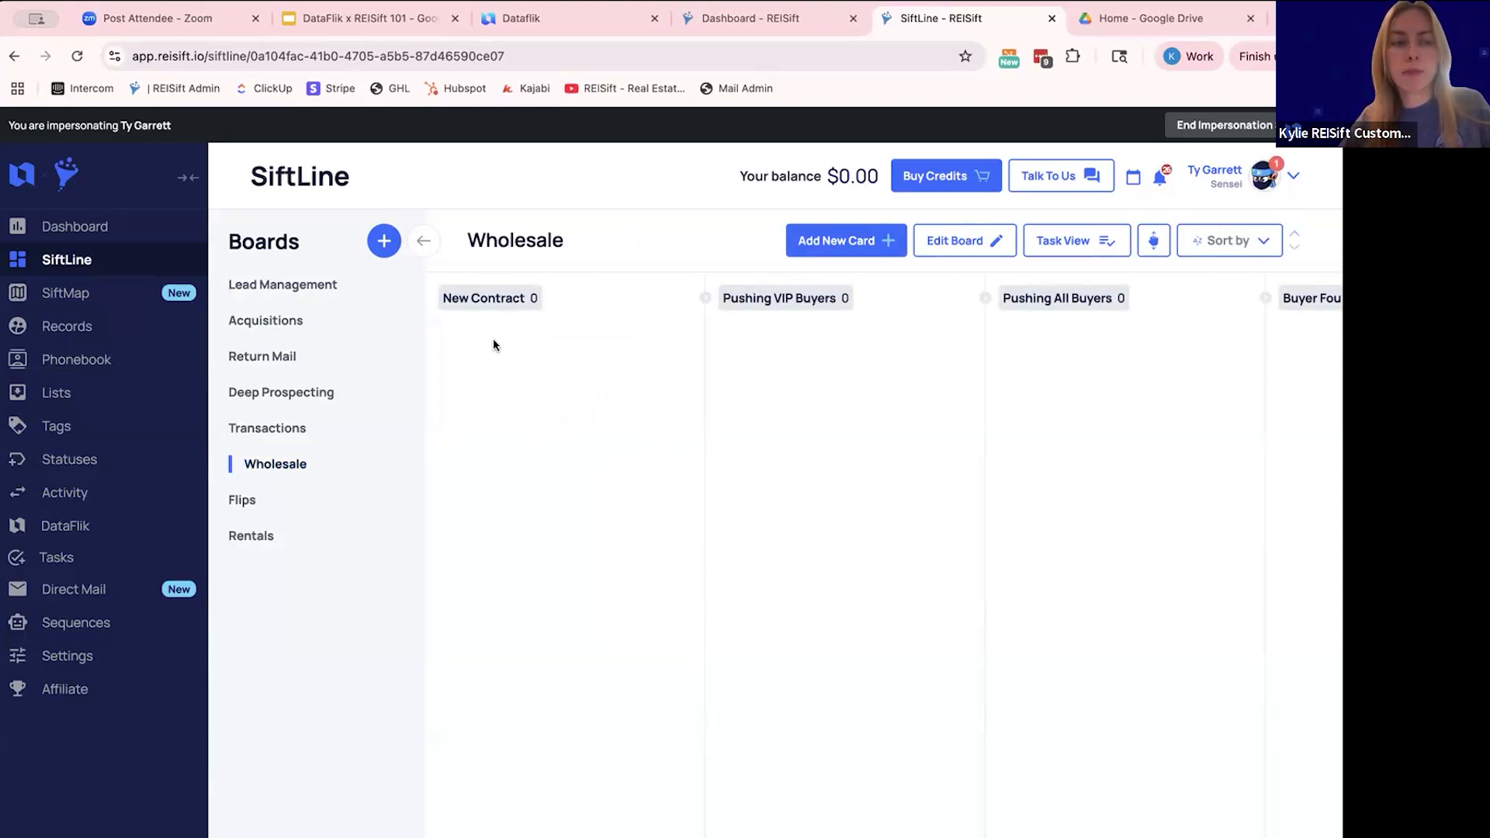
# - Filter the property records with the "3. Farm Needs 1st Mail" preset from the 4. Farm folder
pyautogui.click(110, 322)
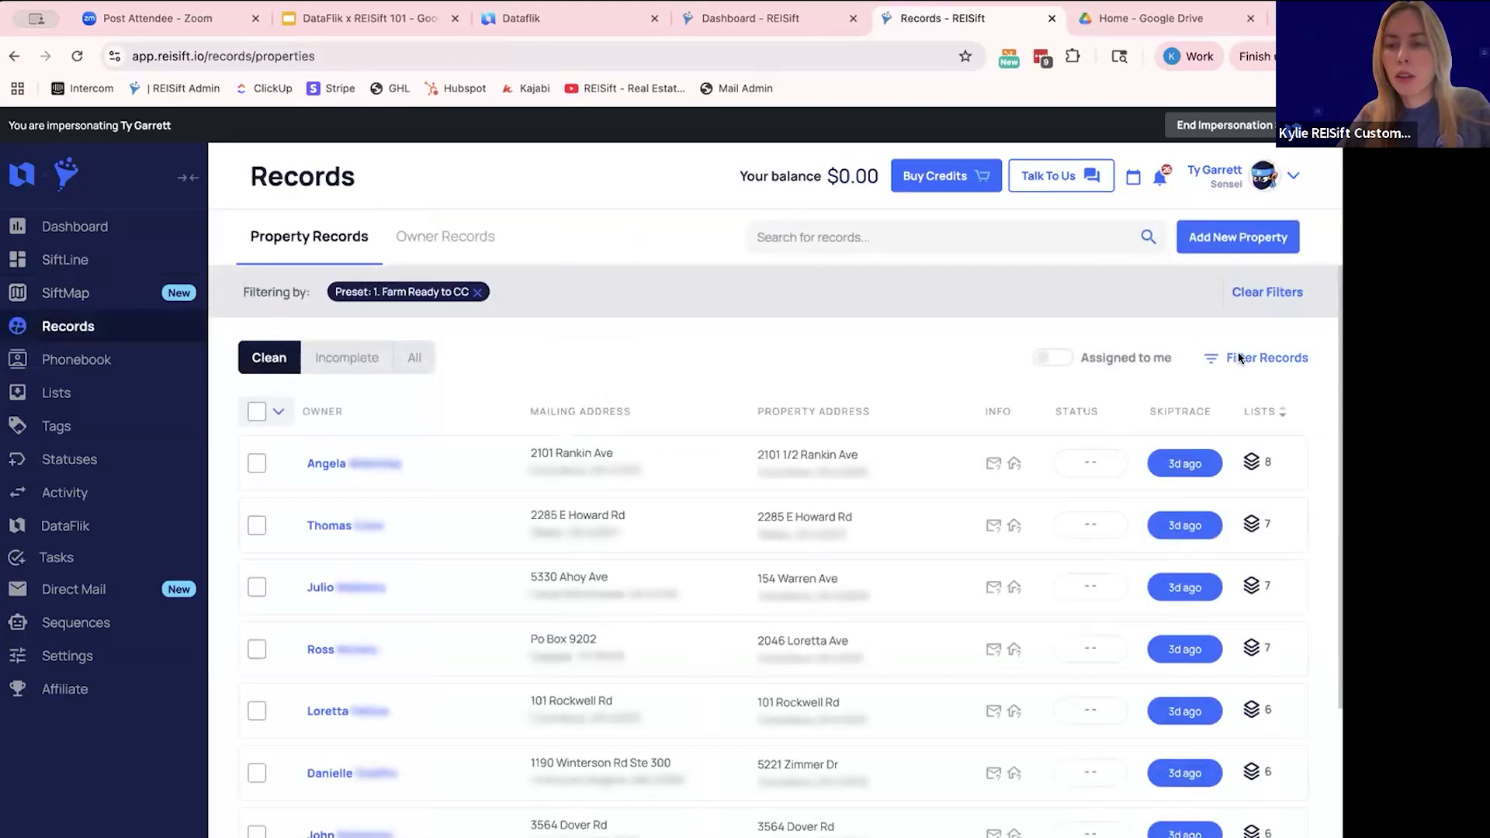
pyautogui.click(1242, 358)
pyautogui.click(985, 829)
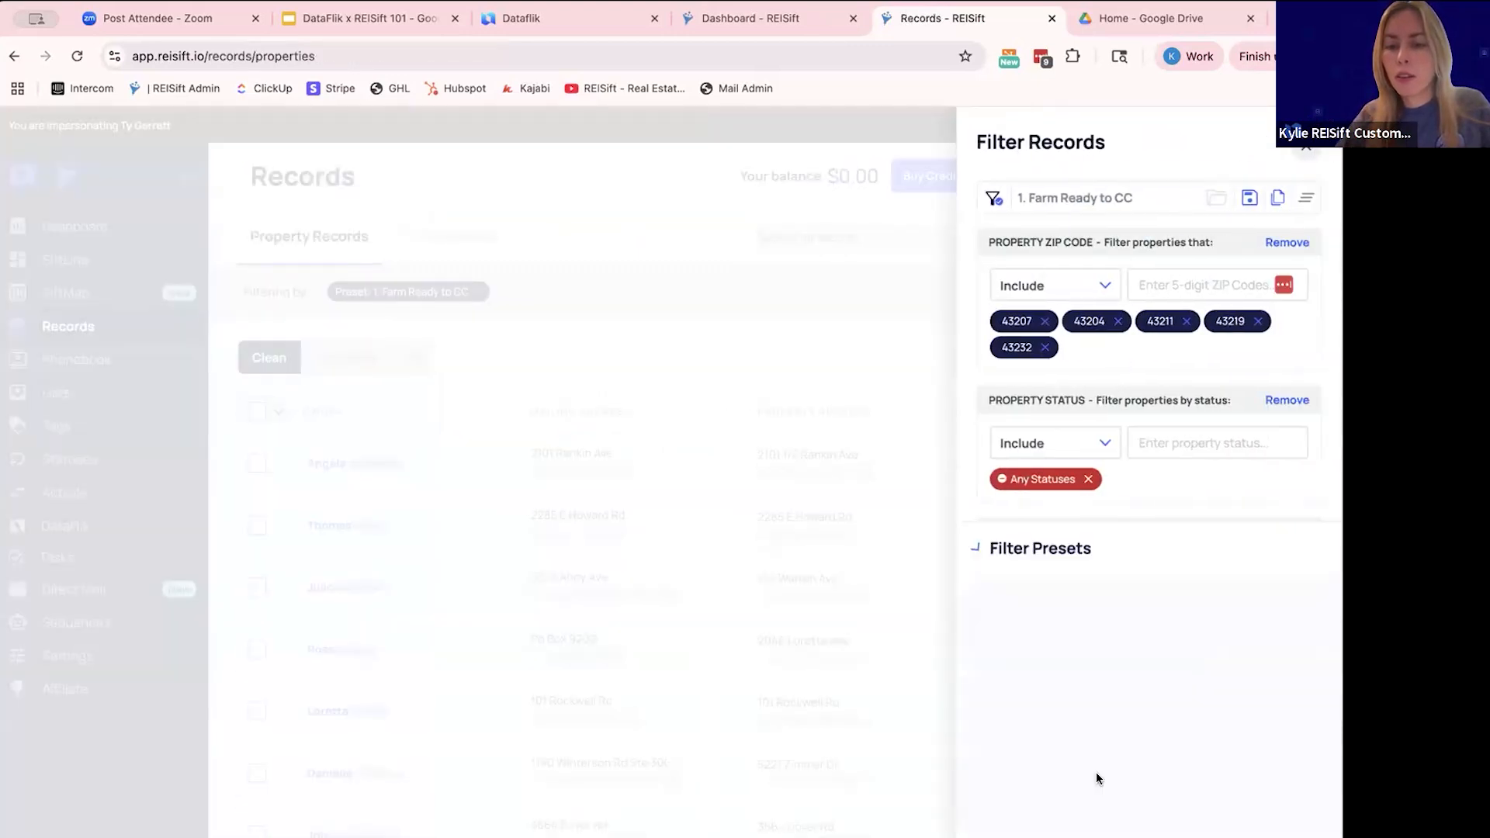
pyautogui.click(1033, 597)
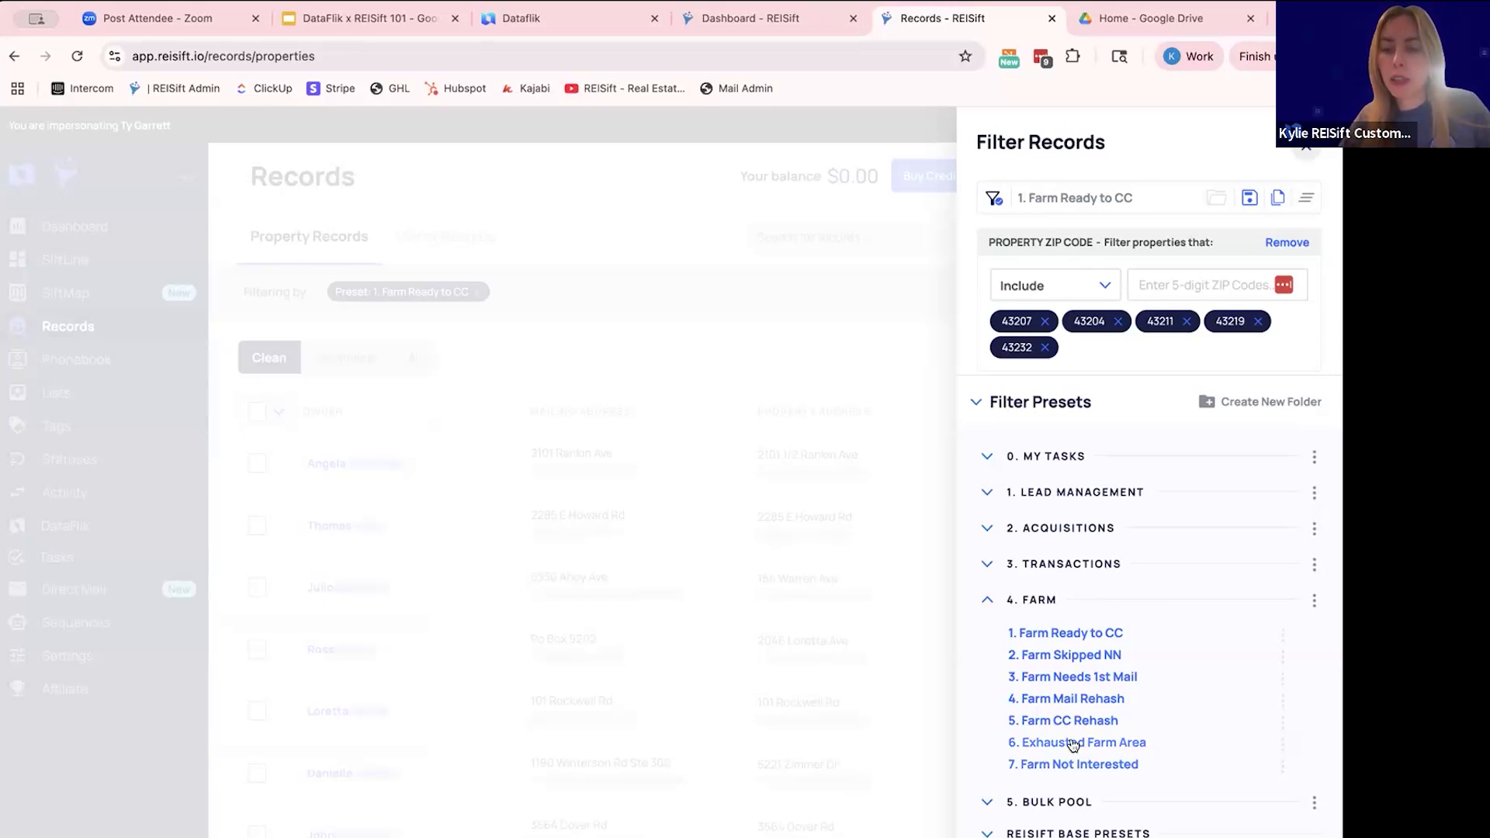
pyautogui.click(1061, 675)
pyautogui.click(984, 799)
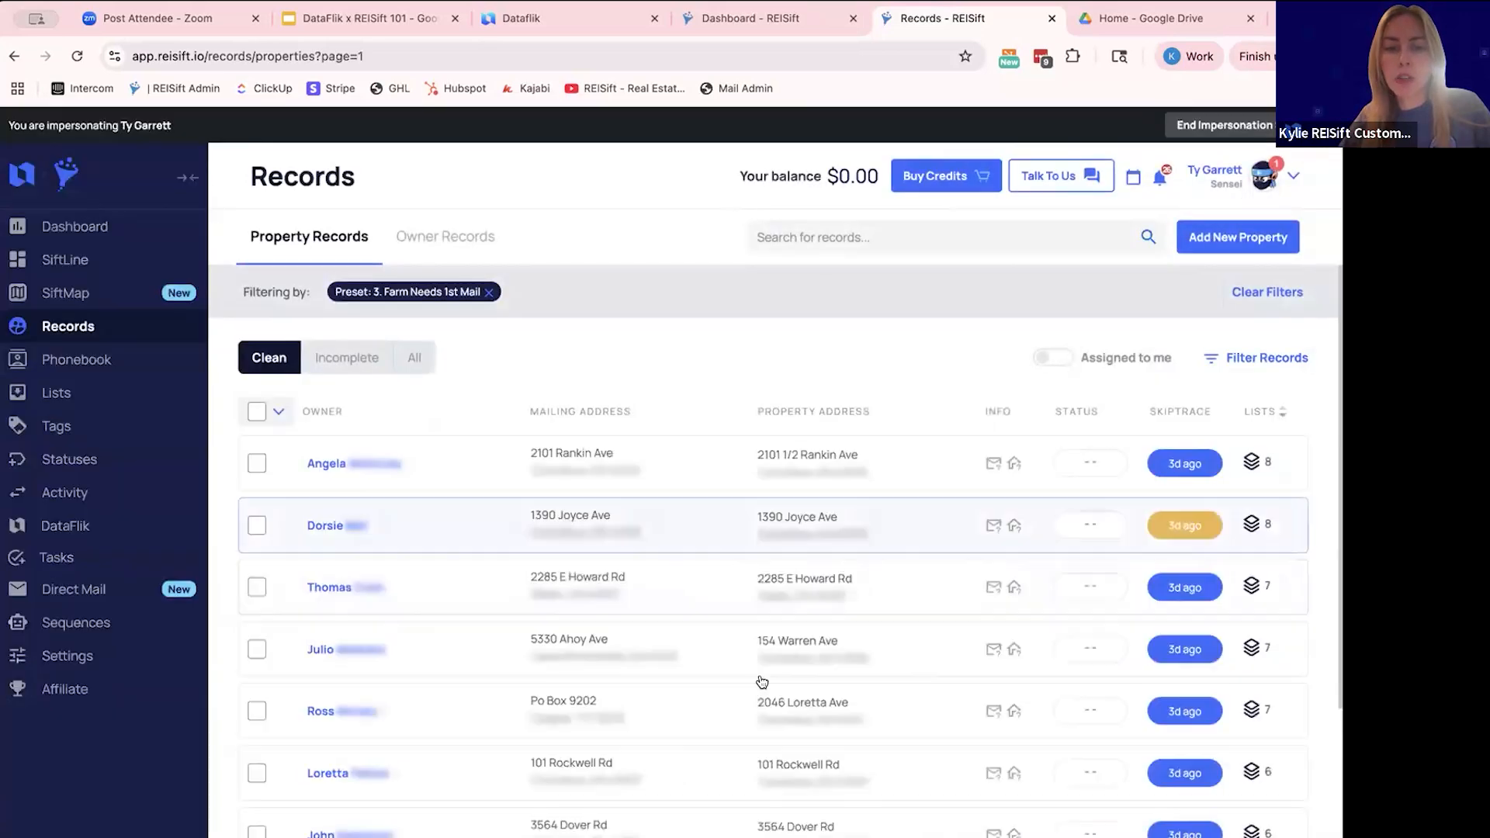
# - Load the "4. Farm Mail Rehash" preset, examine its mail attempts, last mailed, mail status and vacancy filters, and close it without applying
pyautogui.click(1222, 359)
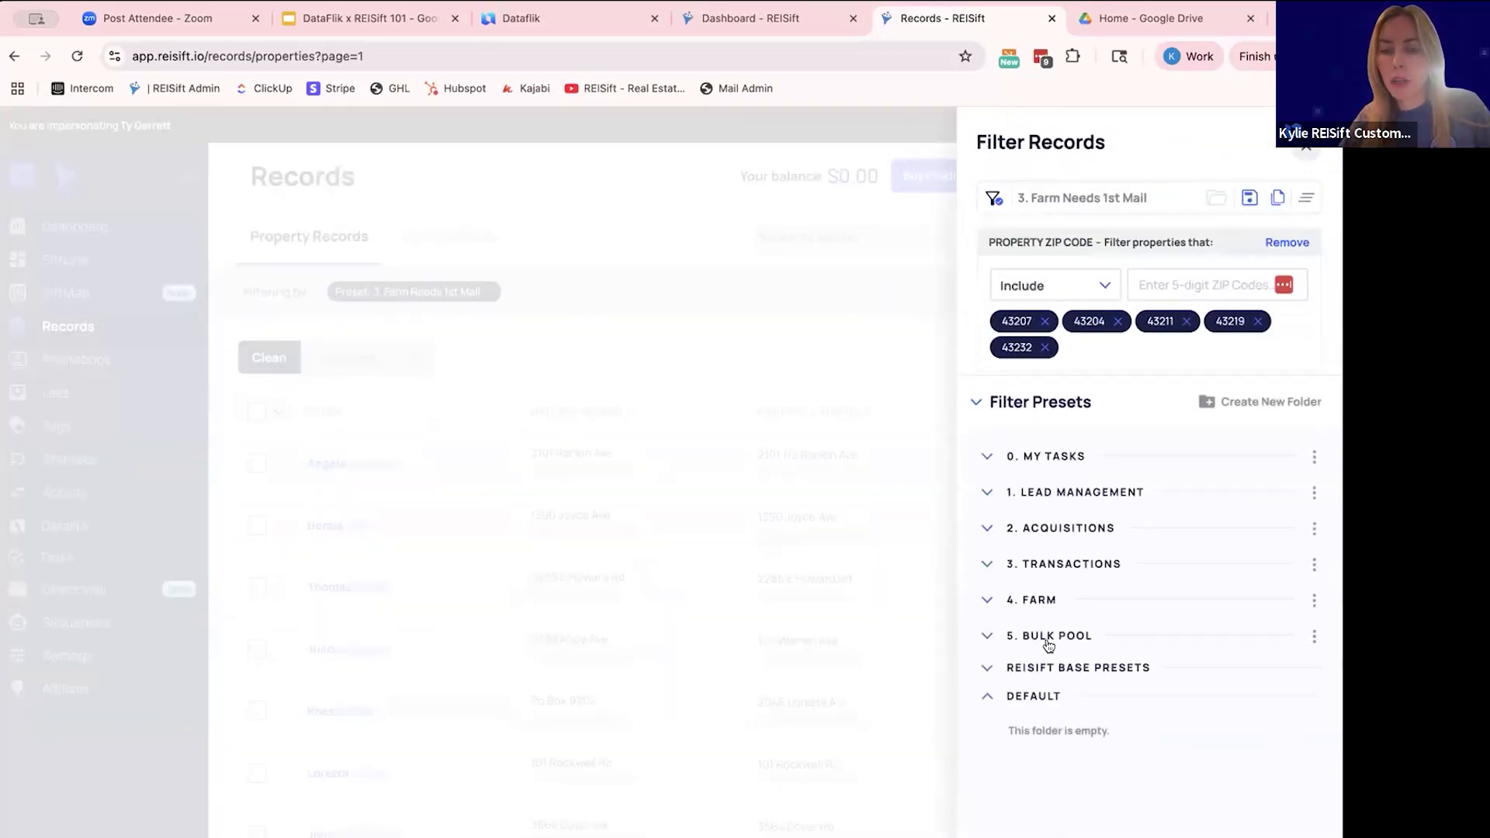
pyautogui.click(1043, 596)
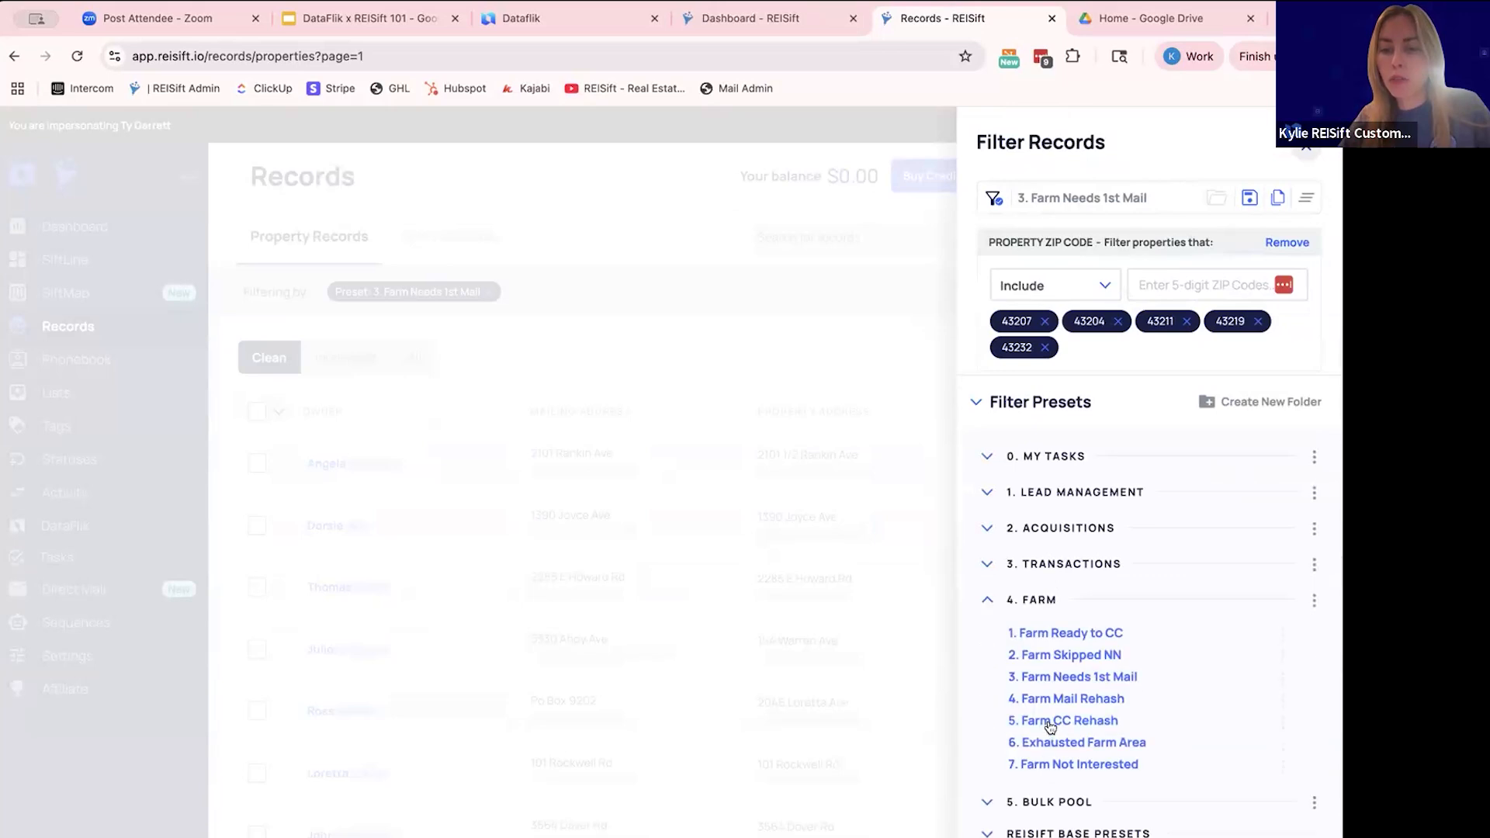
pyautogui.click(1048, 723)
pyautogui.click(1059, 698)
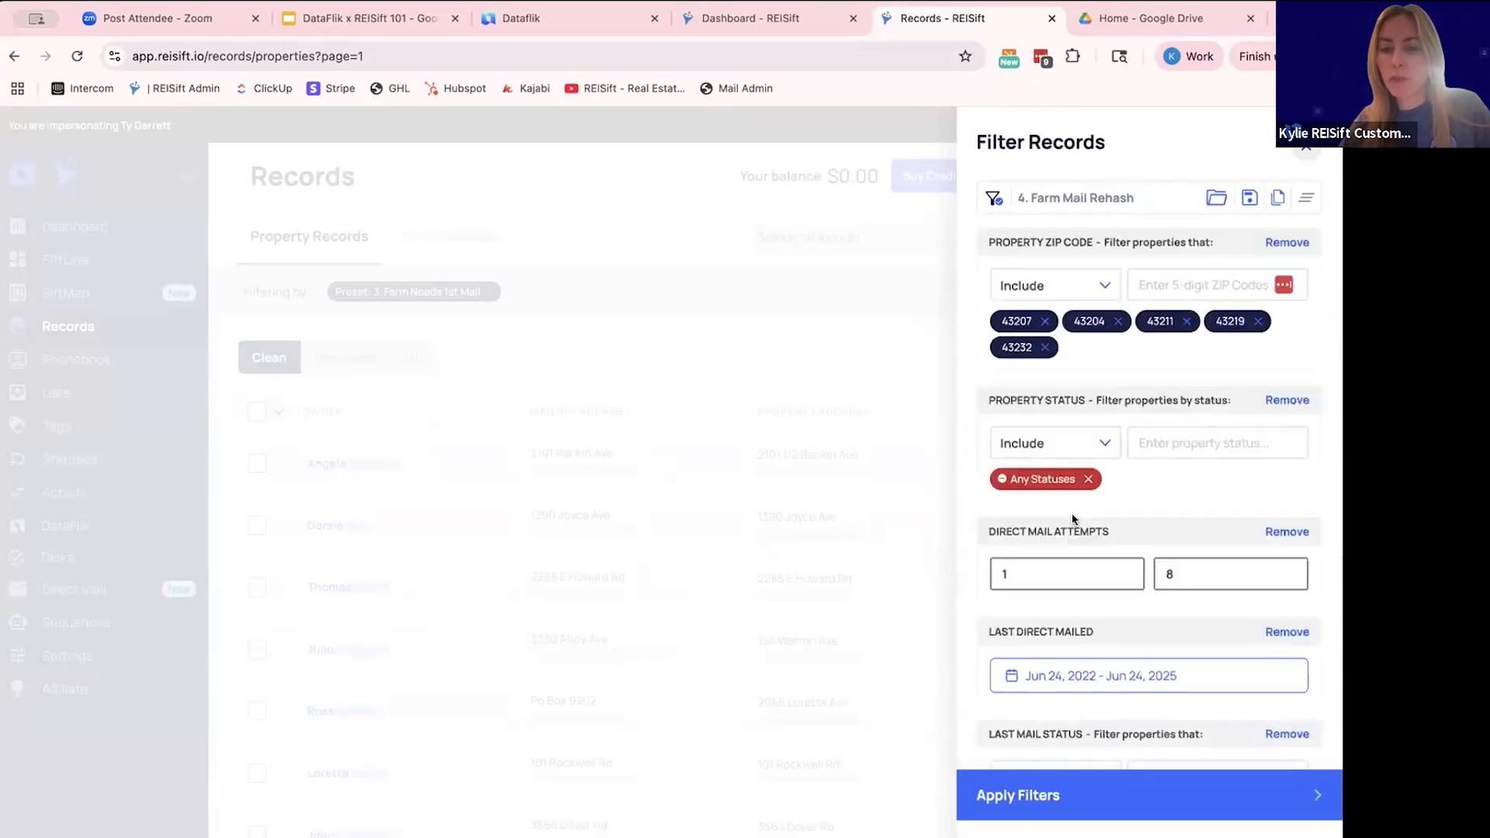
pyautogui.scroll(-3, 1037, 557)
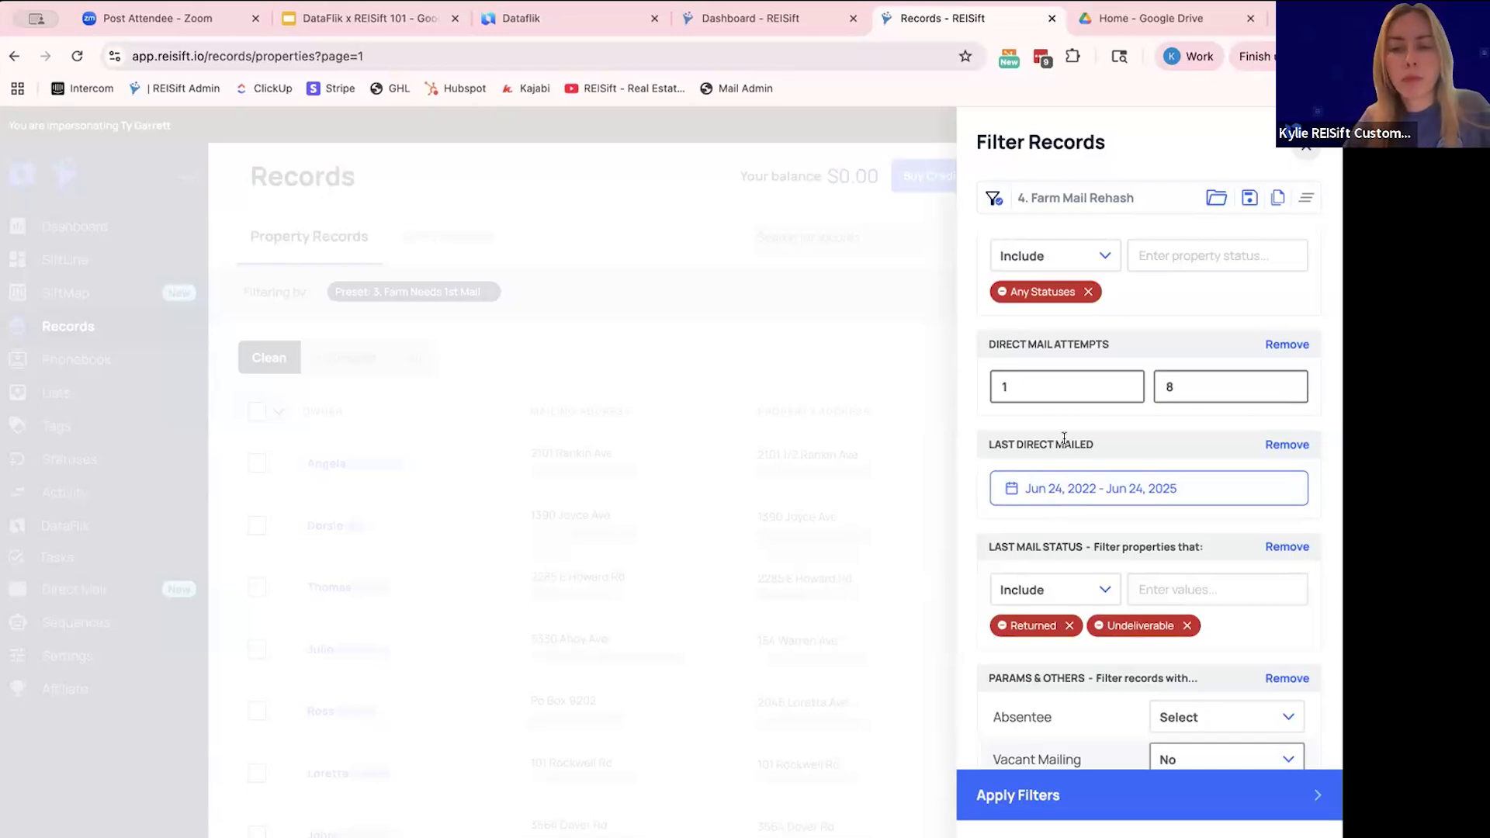
pyautogui.scroll(-2, 1064, 439)
pyautogui.scroll(-1, 1064, 441)
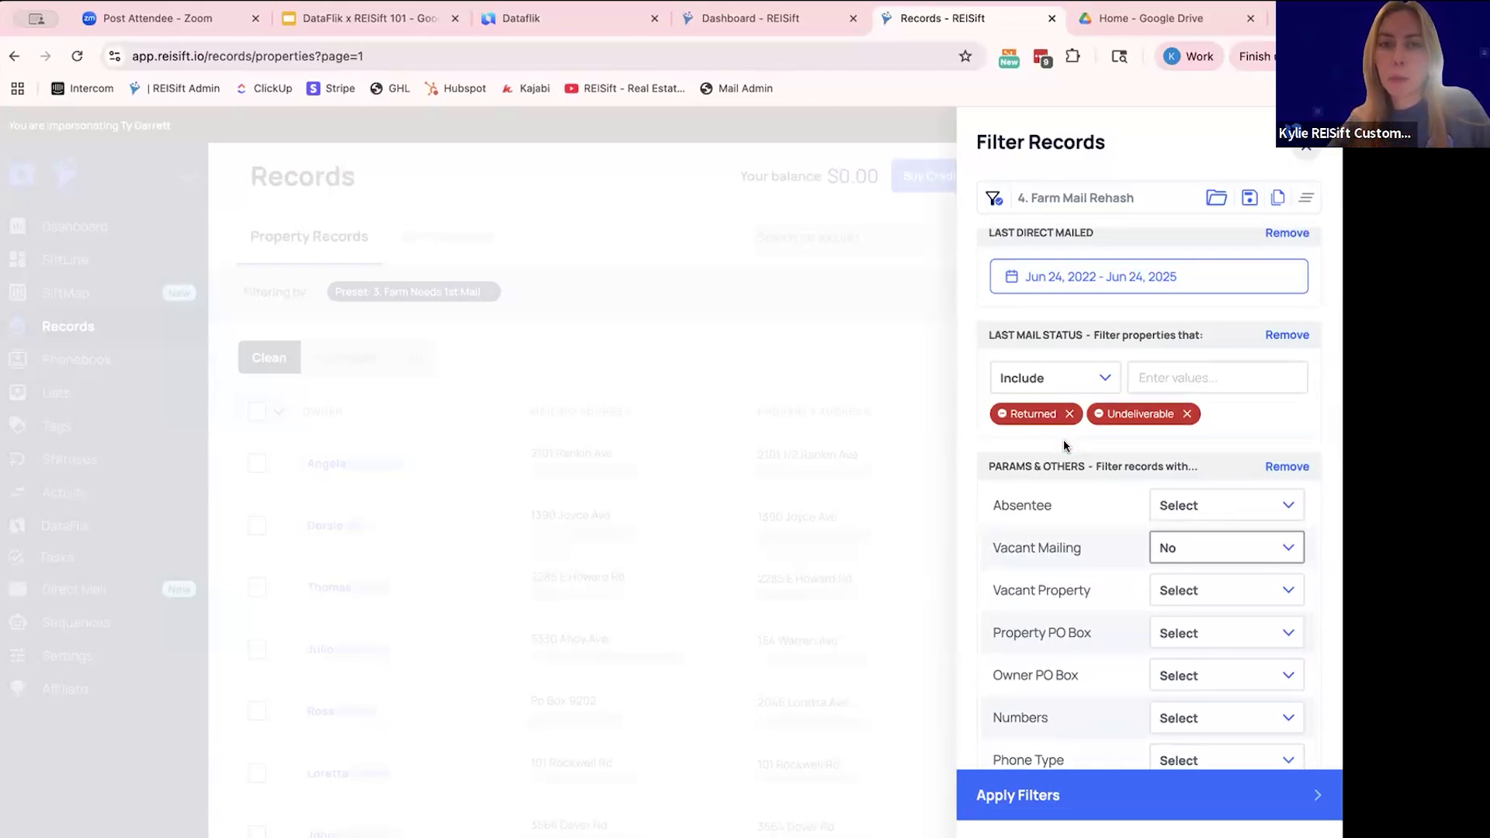
pyautogui.scroll(-1, 1027, 674)
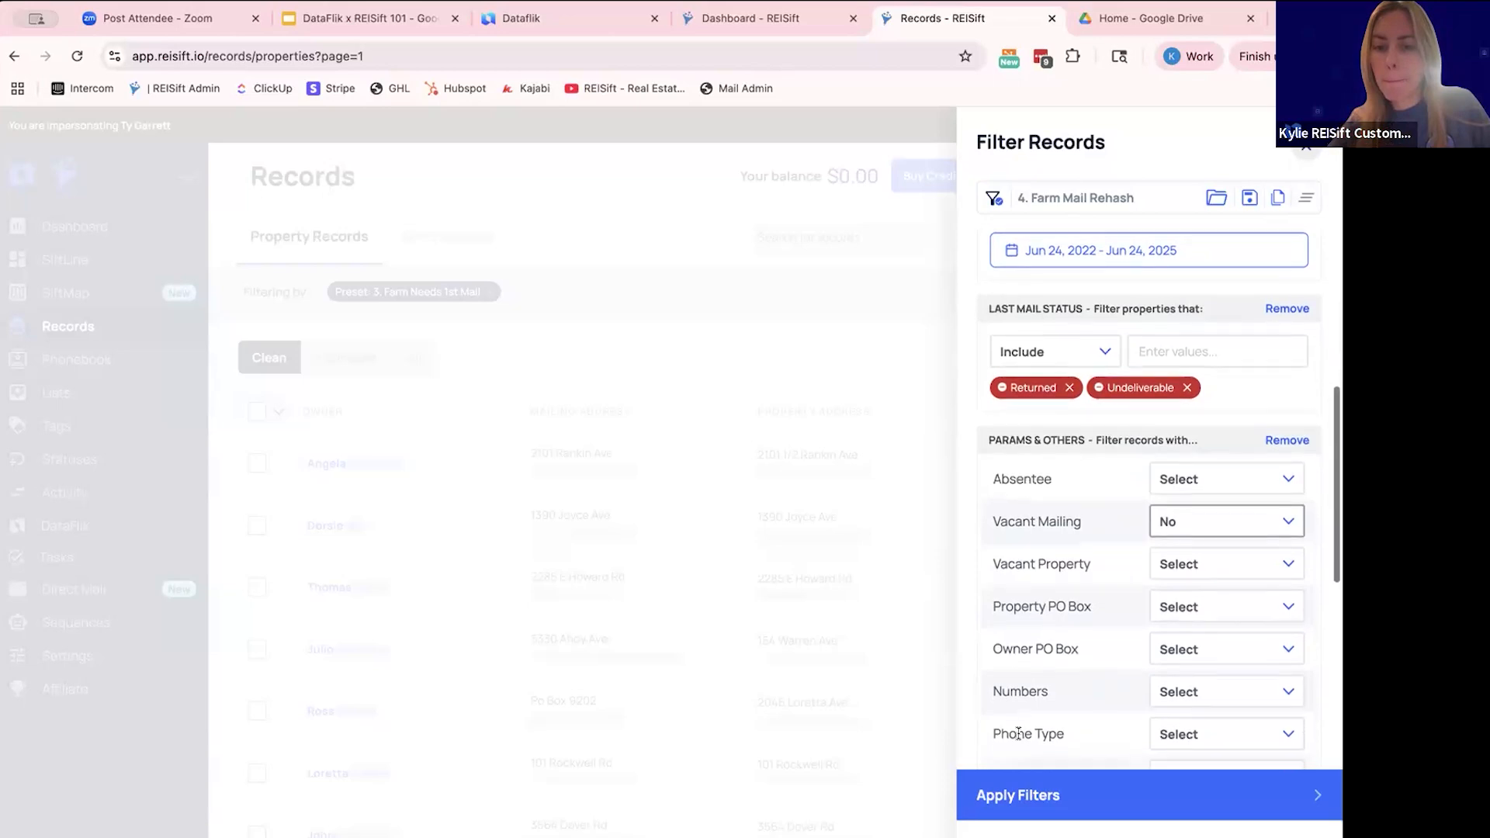
pyautogui.scroll(-3, 1009, 698)
pyautogui.click(875, 390)
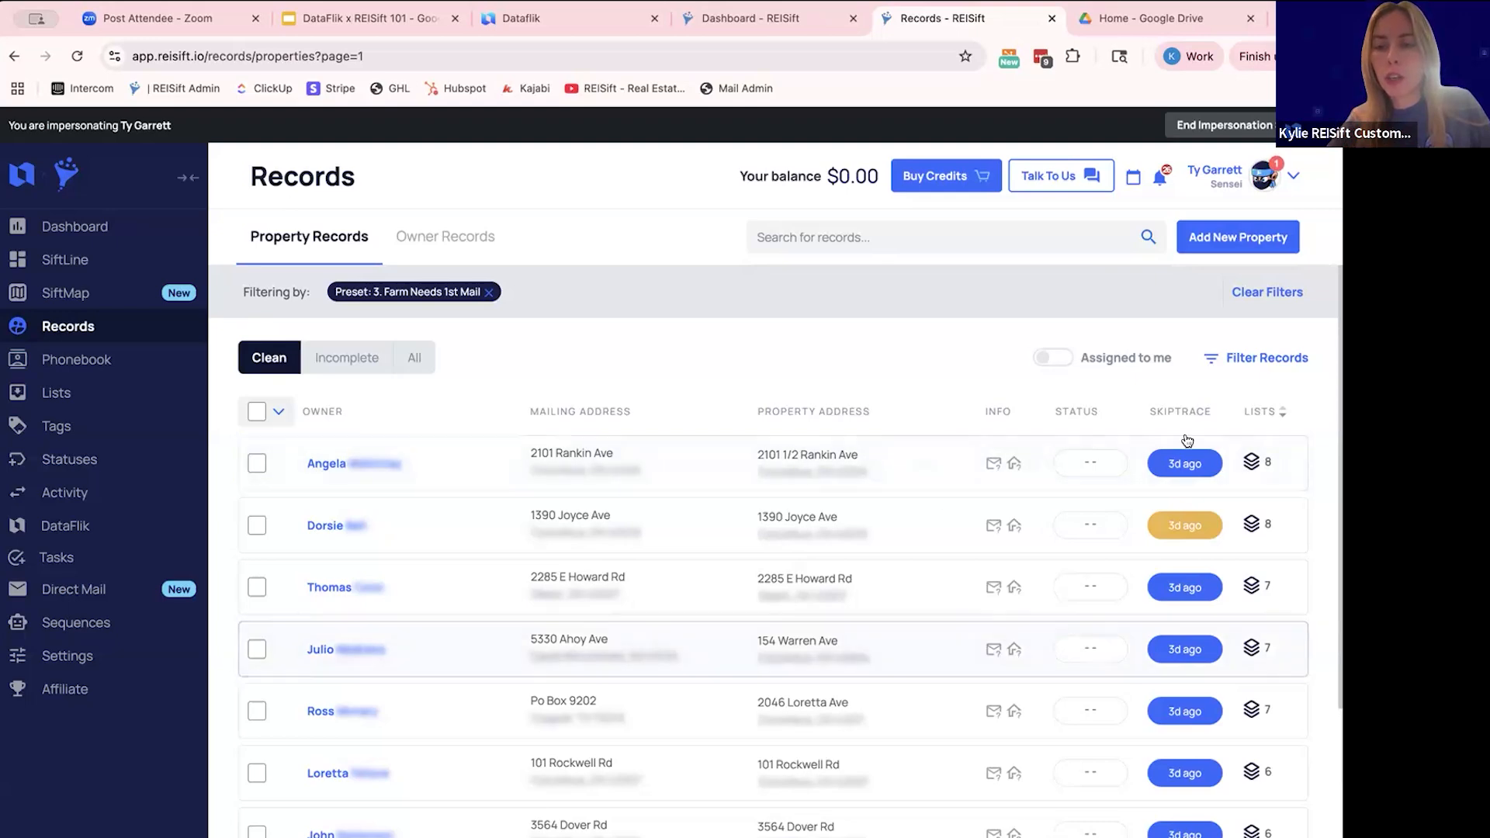
# - Load the "6. Exhausted Farm Area" preset, examine its phone status and ZIP code filters, and close it without applying
pyautogui.click(1218, 360)
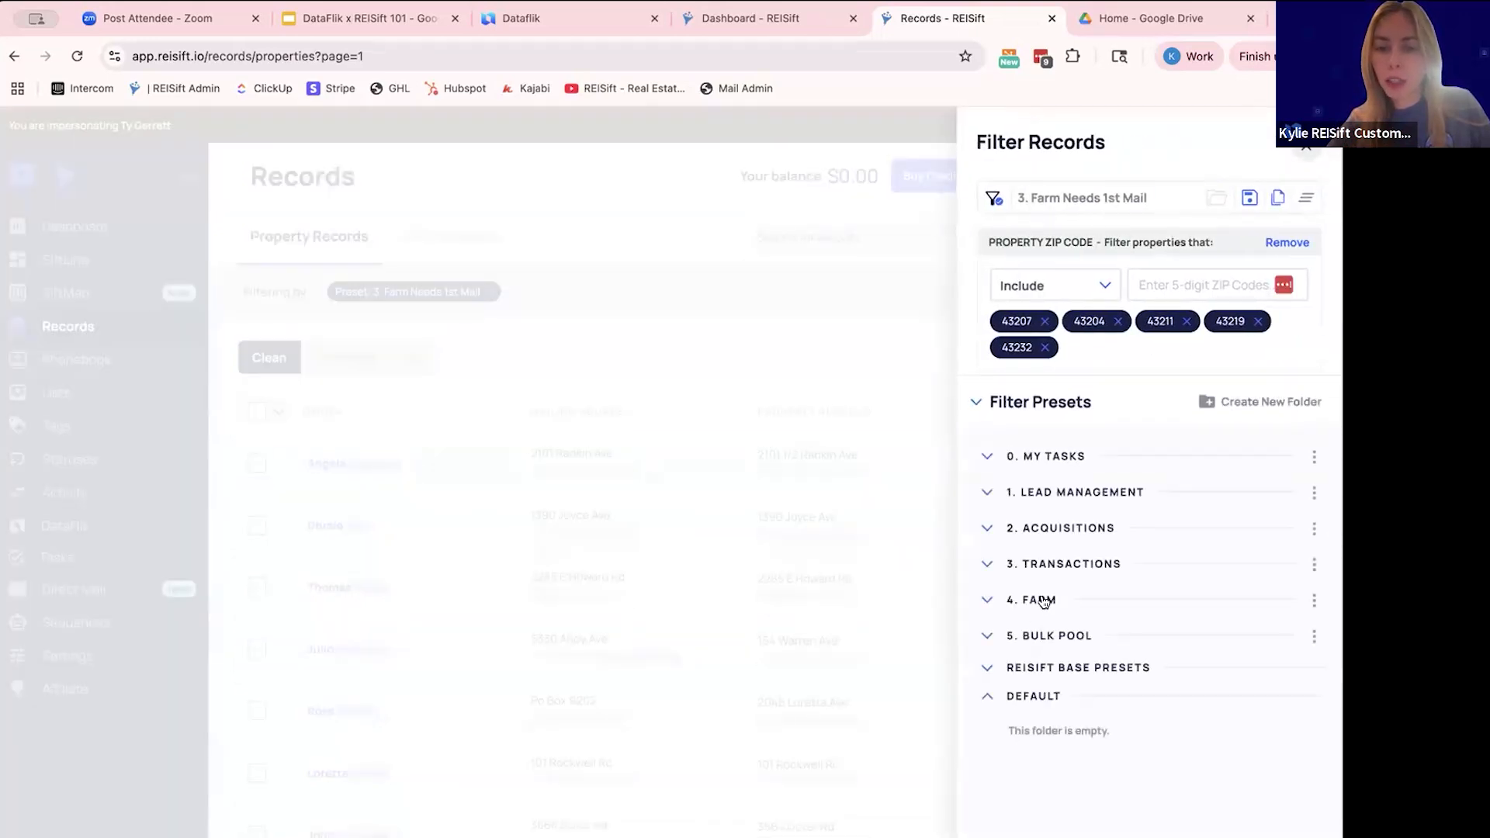
pyautogui.click(1040, 601)
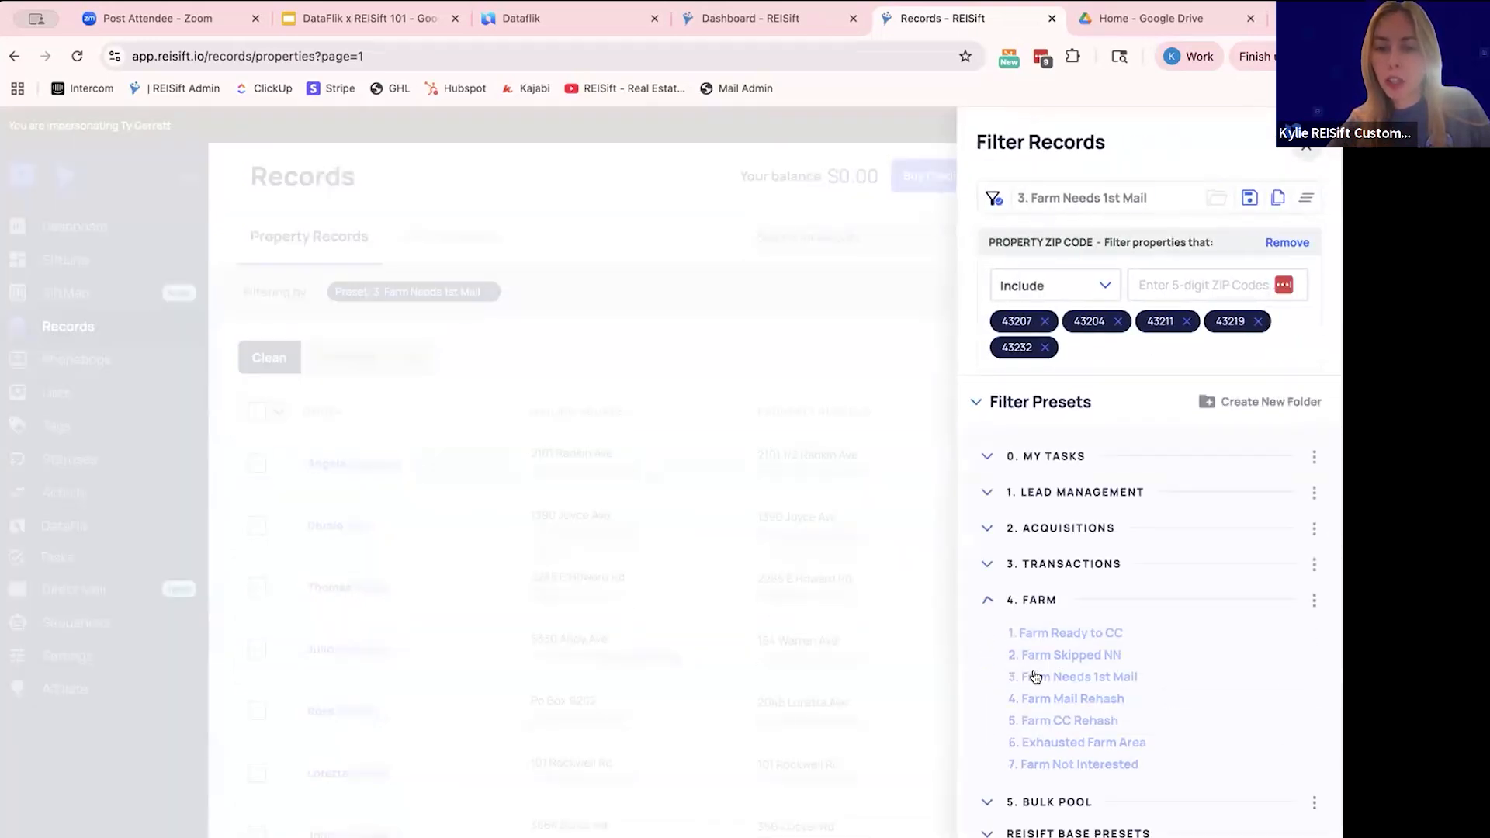
pyautogui.click(1042, 743)
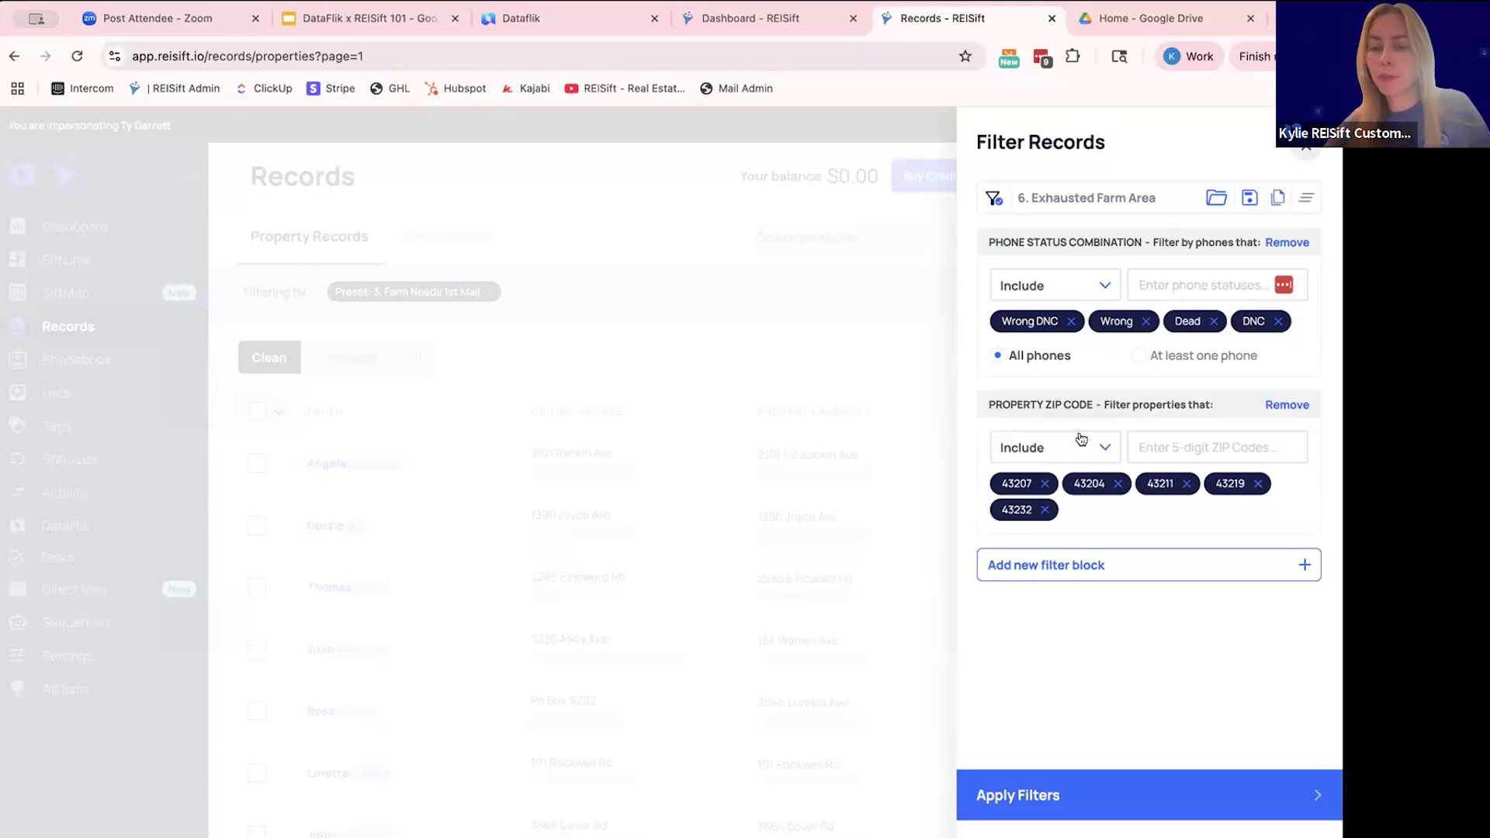
pyautogui.click(997, 815)
pyautogui.click(996, 836)
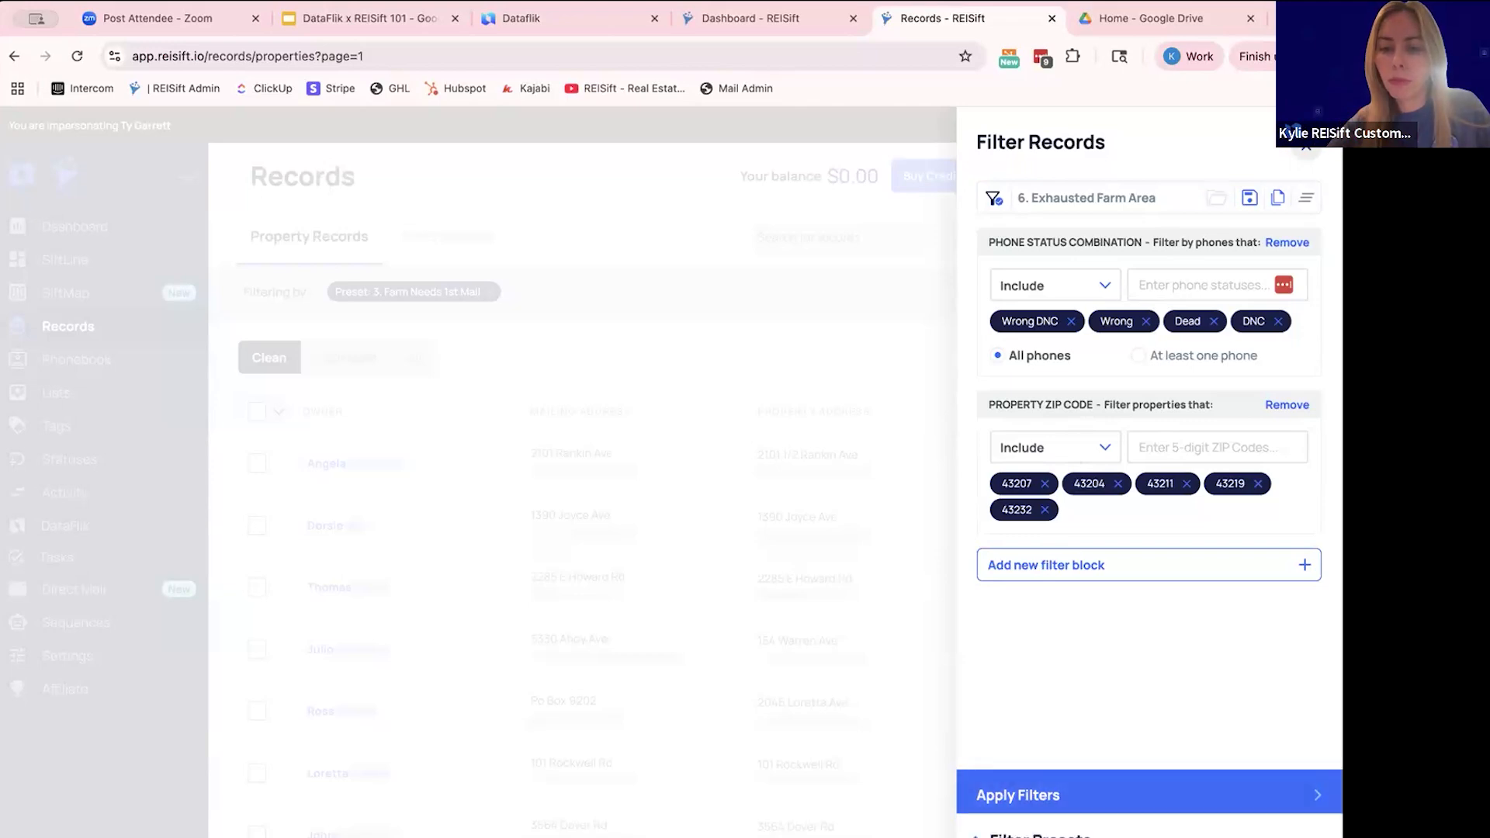
pyautogui.click(794, 366)
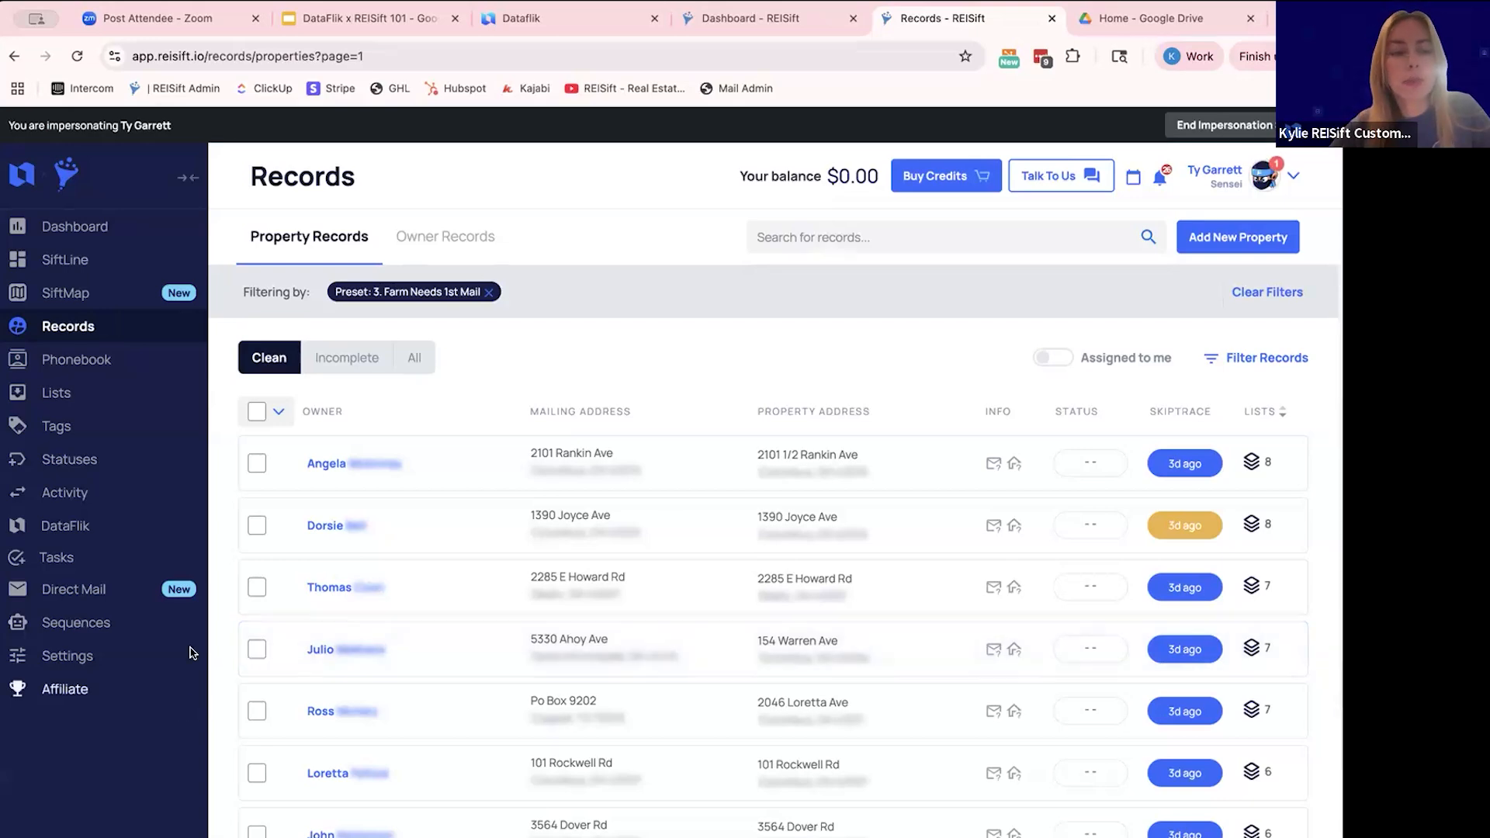
# - Open the Return Mail board in SiftLine and examine its stages from deep prospecting through to doorknocking
pyautogui.click(96, 259)
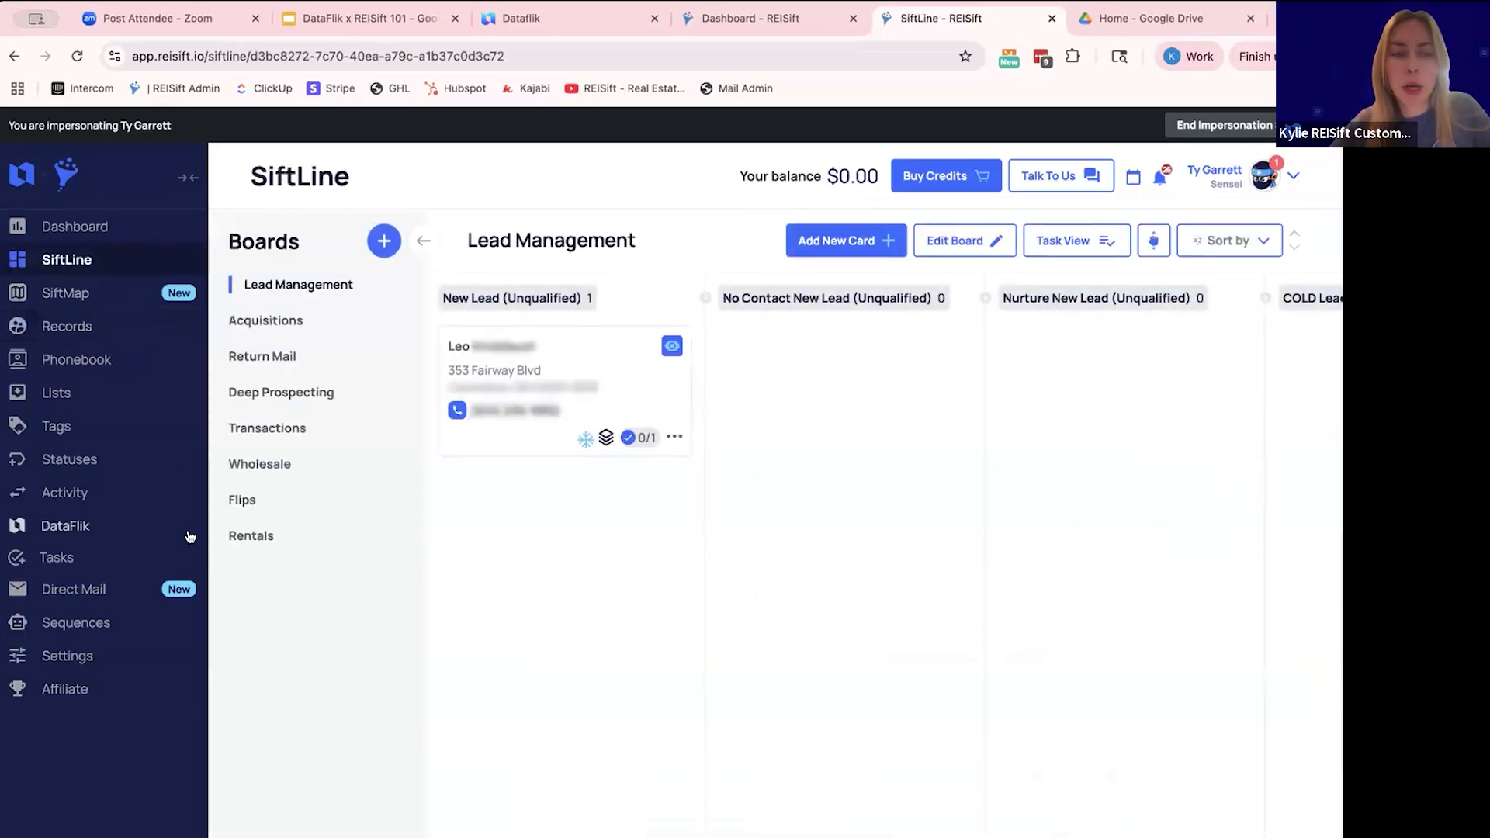
pyautogui.click(287, 358)
pyautogui.hscroll(1, 678, 462)
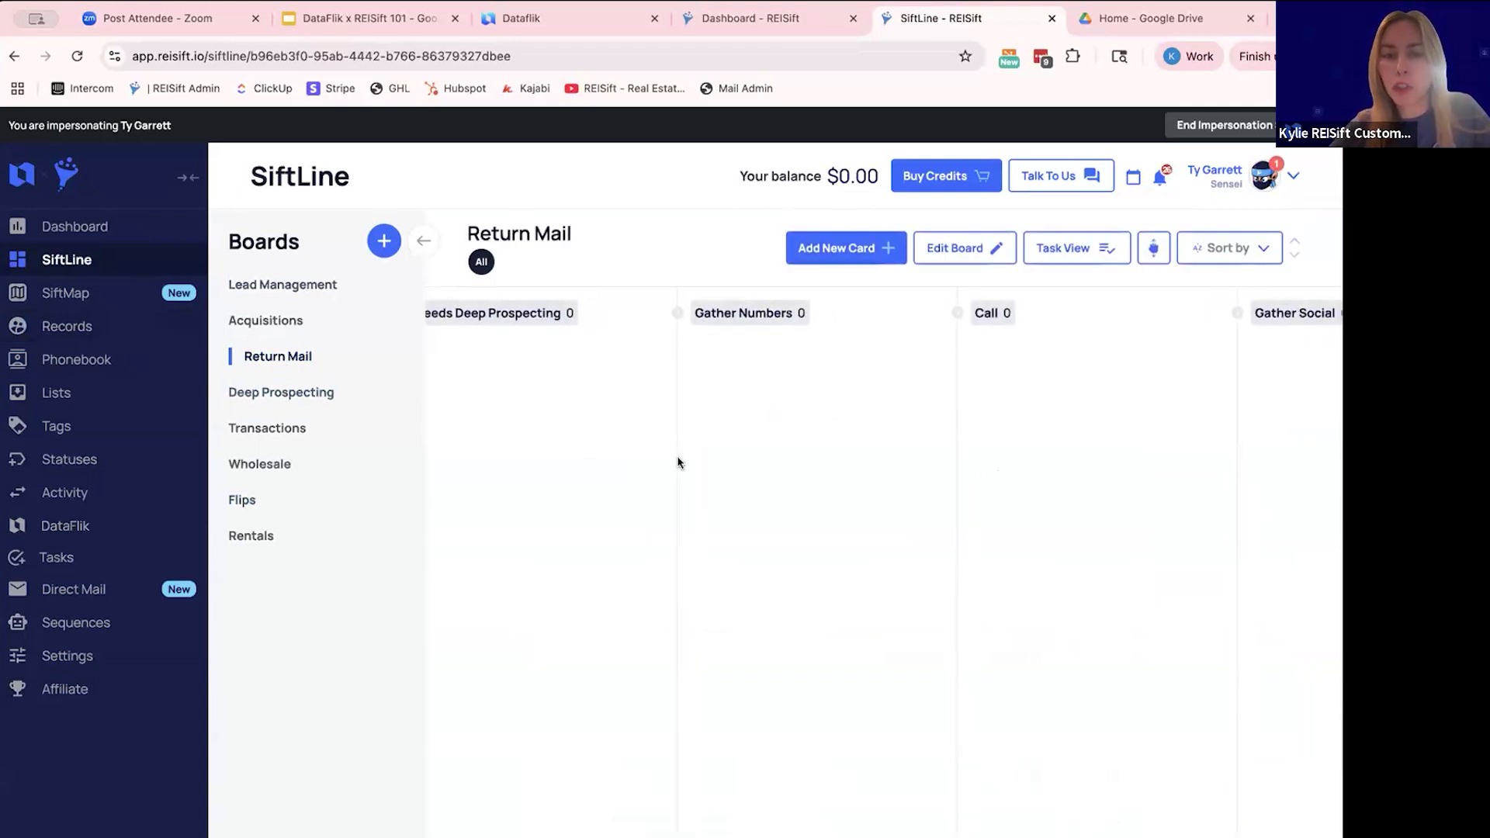
pyautogui.hscroll(10, 677, 463)
pyautogui.hscroll(2, 677, 462)
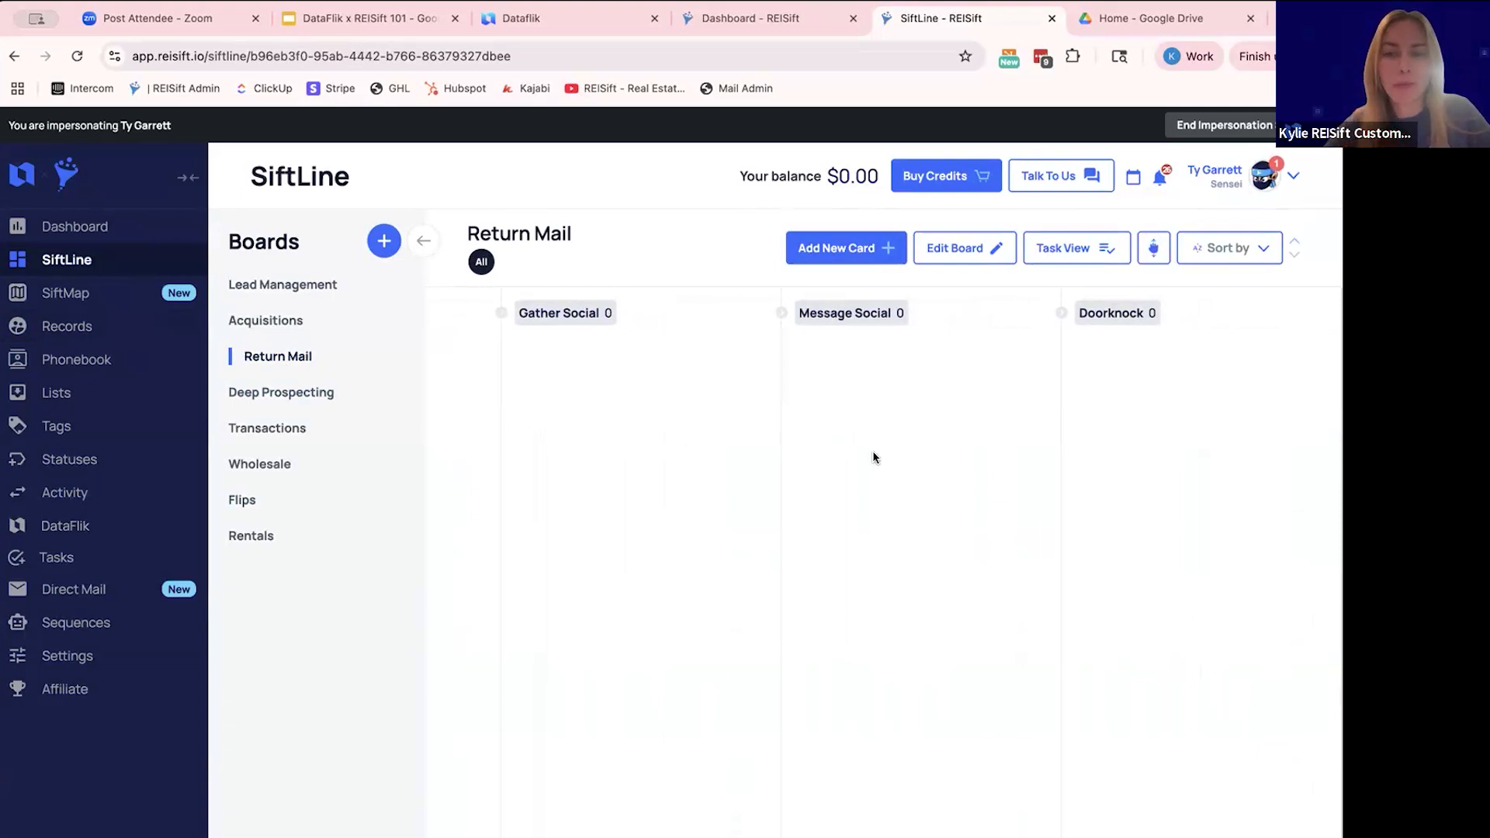
pyautogui.hscroll(-5, 872, 450)
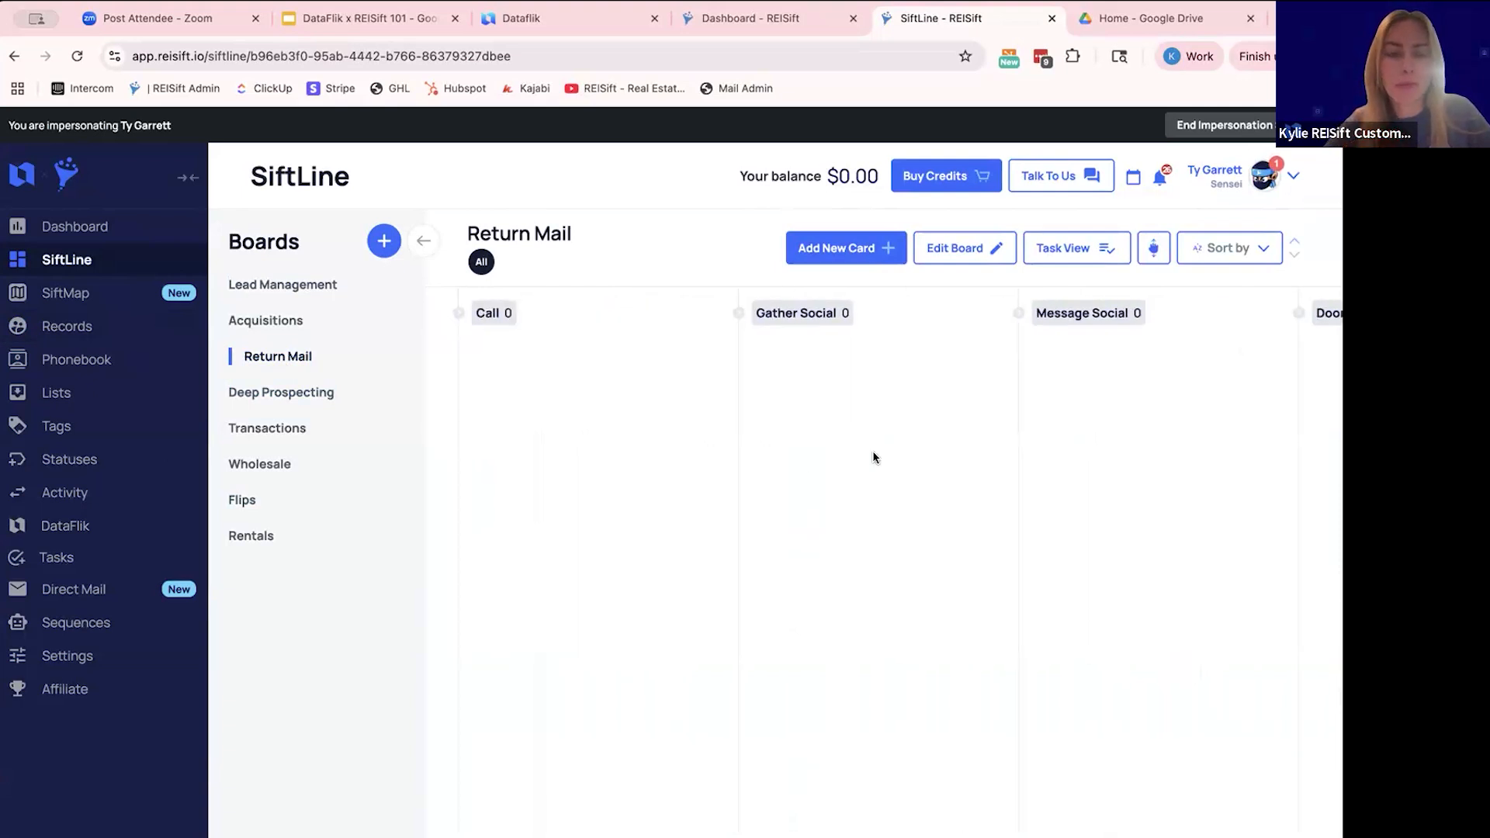
# - Open the Sequences page to view the active sequence folders
pyautogui.click(146, 627)
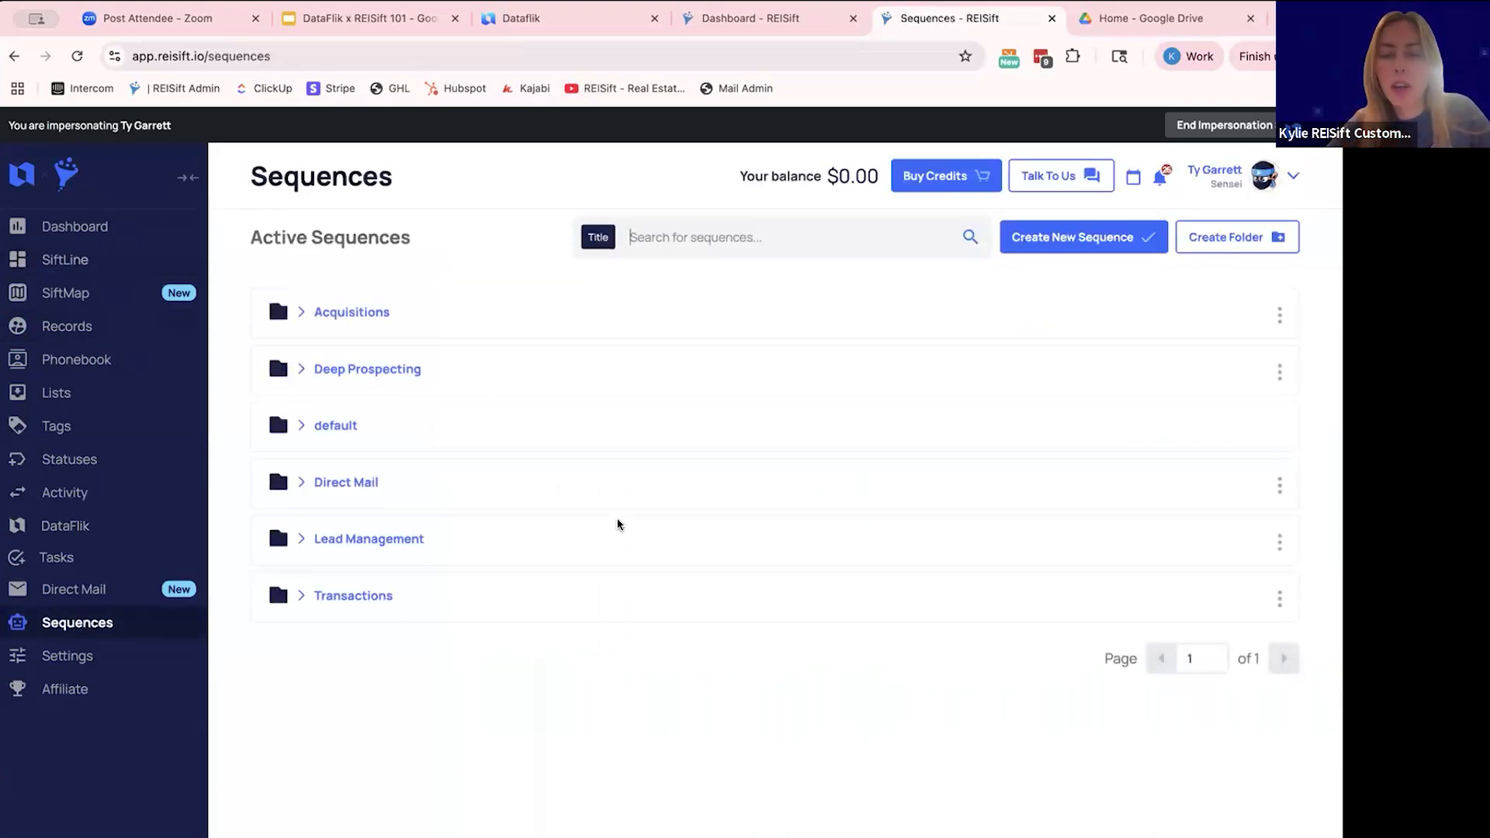